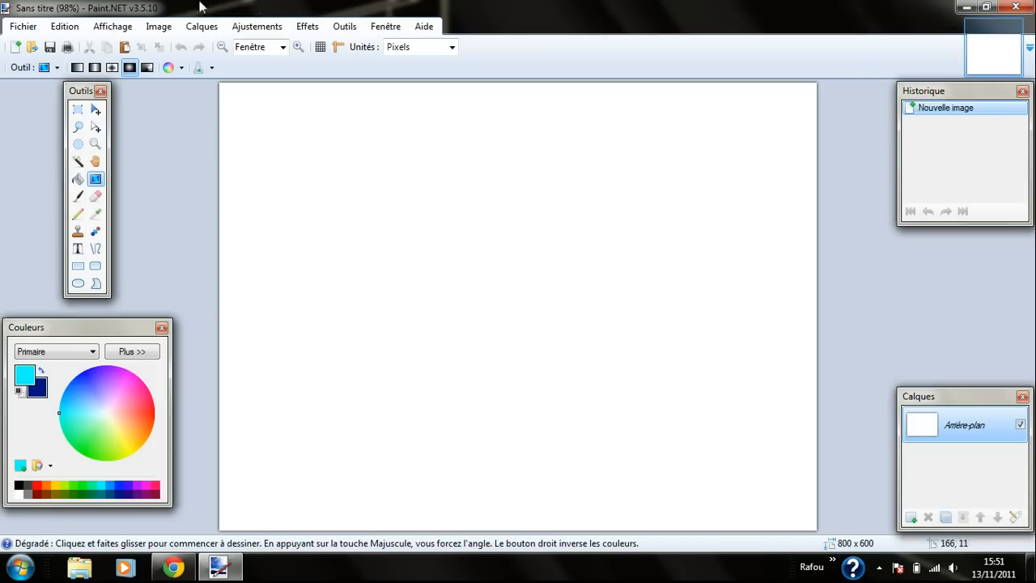
# Step: Open the image Snapshot_20111113 from the Youcam folder
pyautogui.click(32, 47)
pyautogui.moveTo(298, 113); pyautogui.dragTo(294, 301)
pyautogui.click(176, 267)
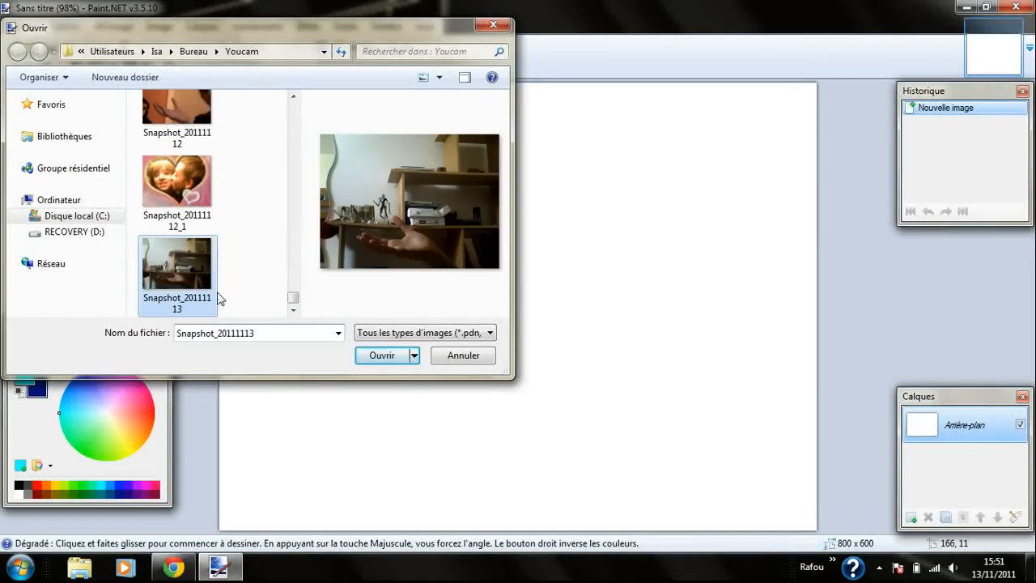
pyautogui.click(381, 356)
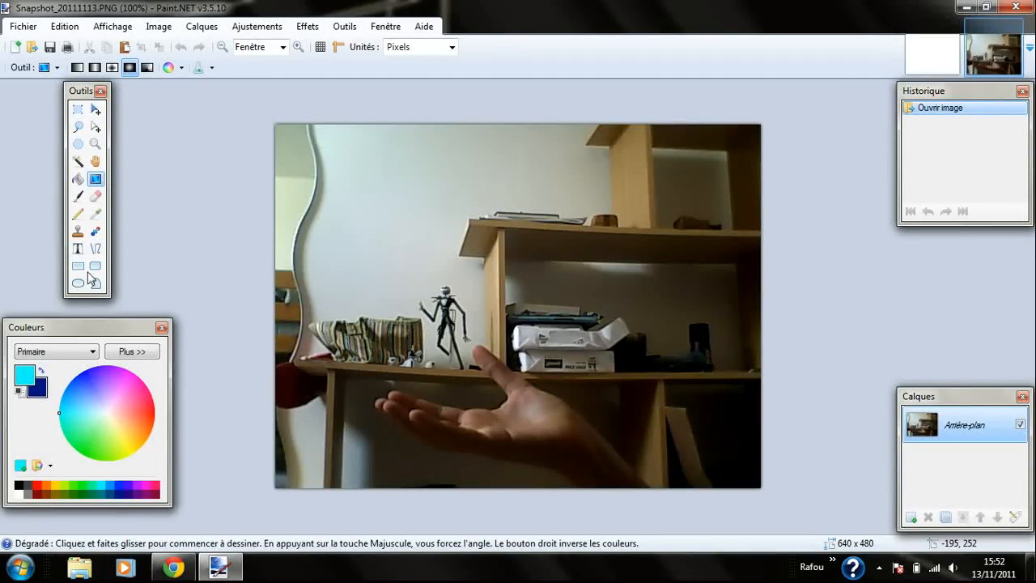
# Step: Select a circle about 260 px across above the open hand with the ellipse selection and add a new layer
pyautogui.click(79, 144)
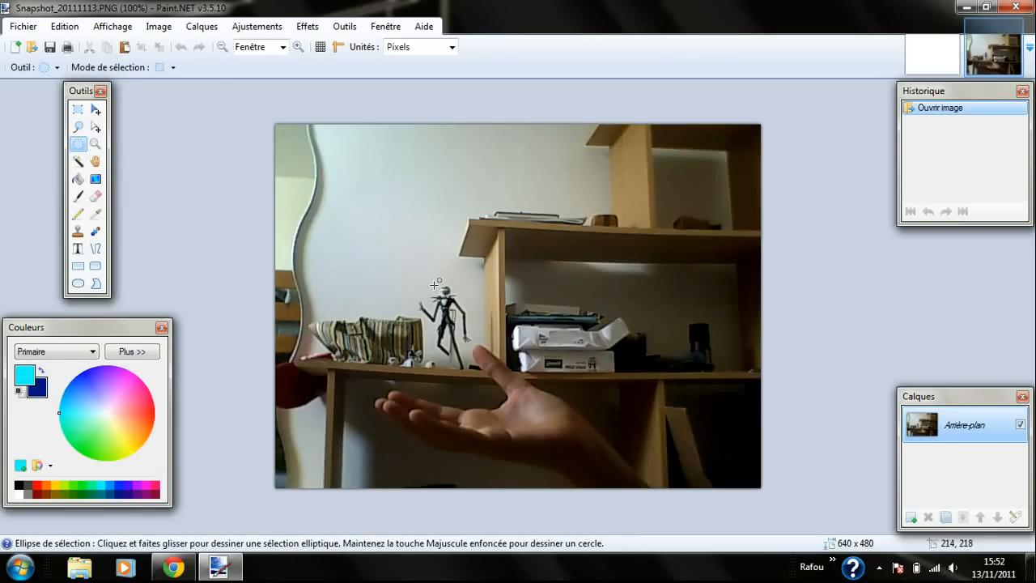
pyautogui.moveTo(378, 197); pyautogui.dragTo(517, 325)
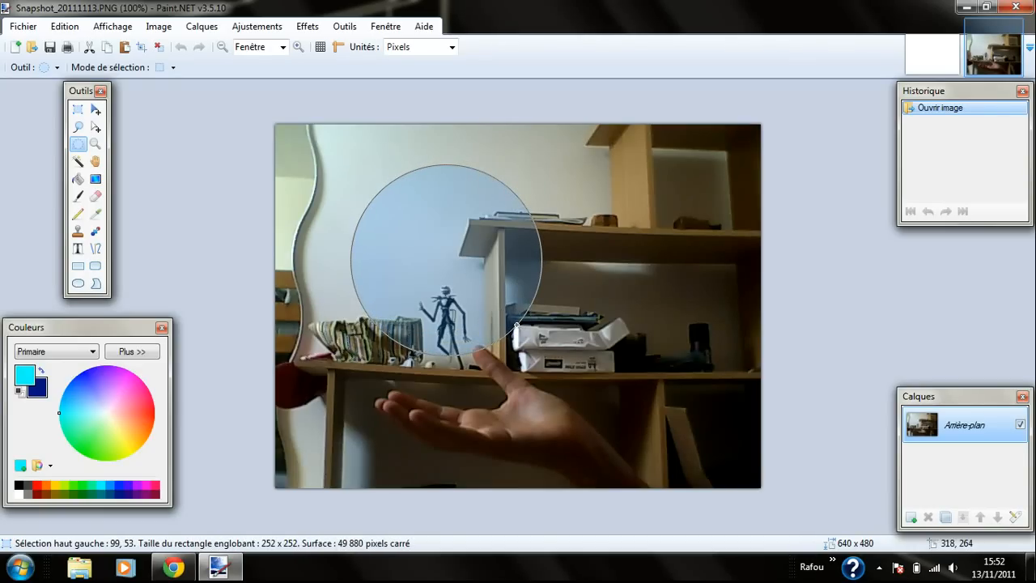
pyautogui.moveTo(516, 326); pyautogui.dragTo(518, 330)
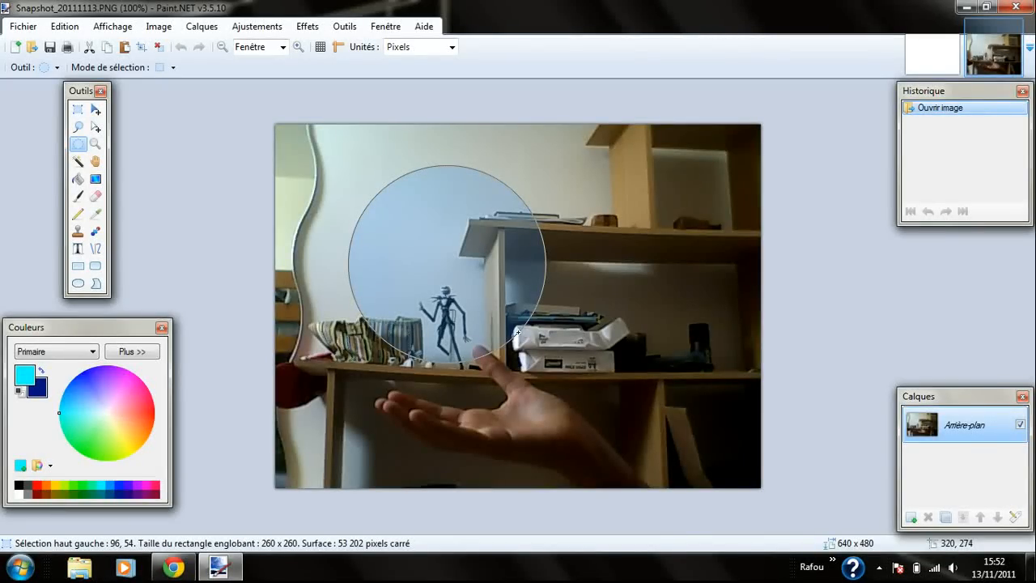
pyautogui.moveTo(518, 332); pyautogui.dragTo(519, 331)
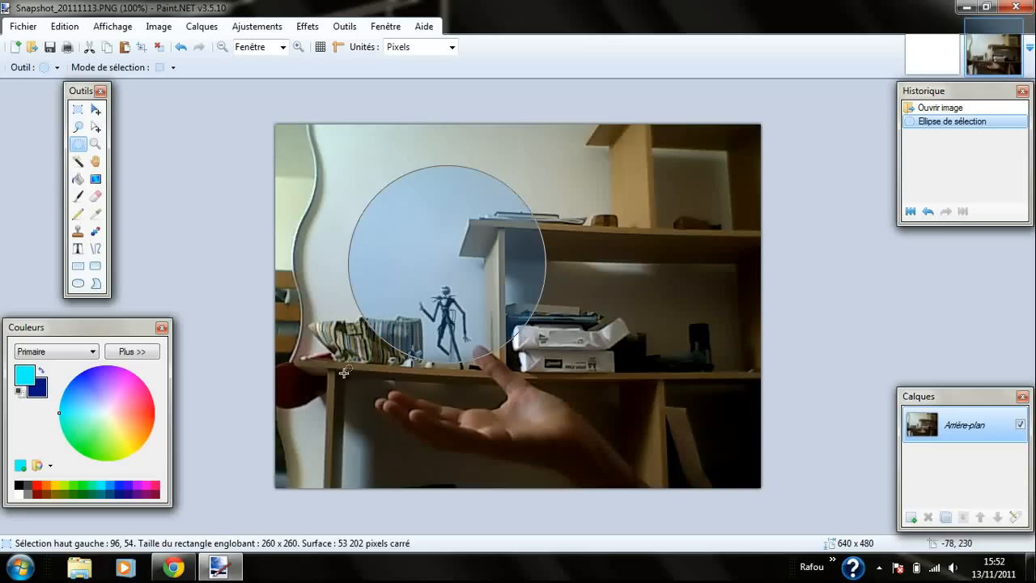
pyautogui.click(910, 517)
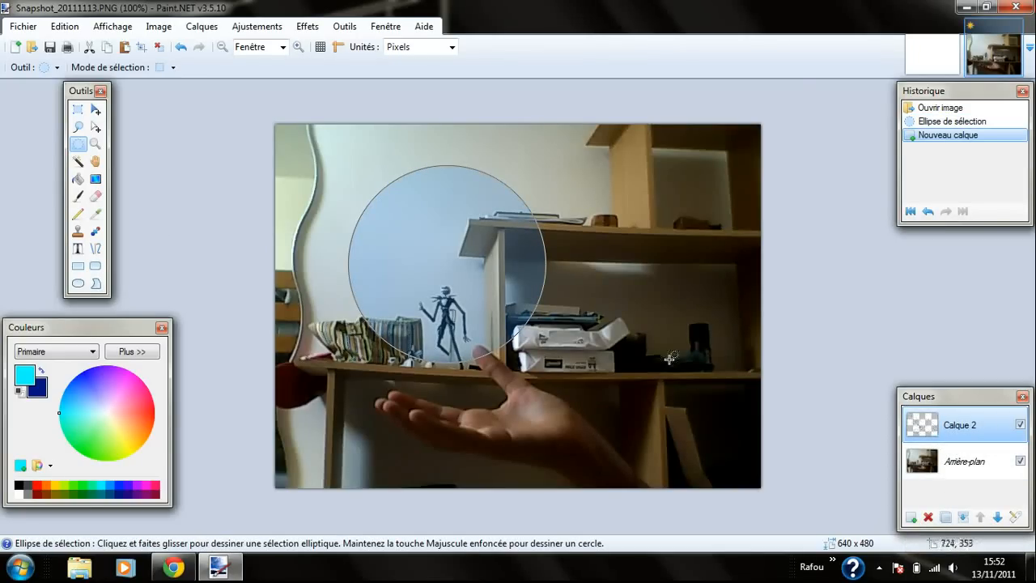
# Step: Set up the Gradient tool with dark blue as the primary colour and cyan as the secondary colour
pyautogui.click(96, 178)
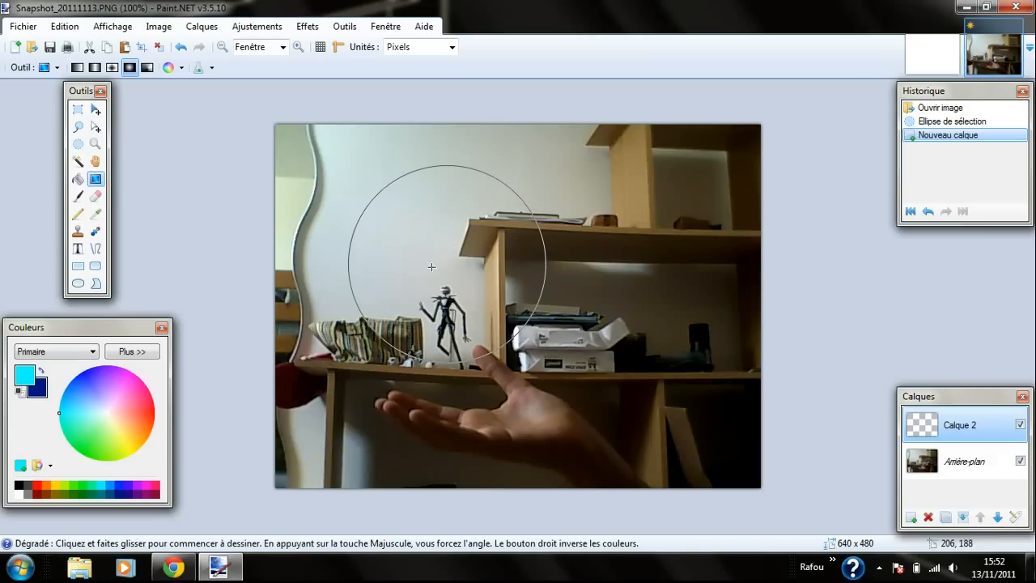
pyautogui.click(17, 391)
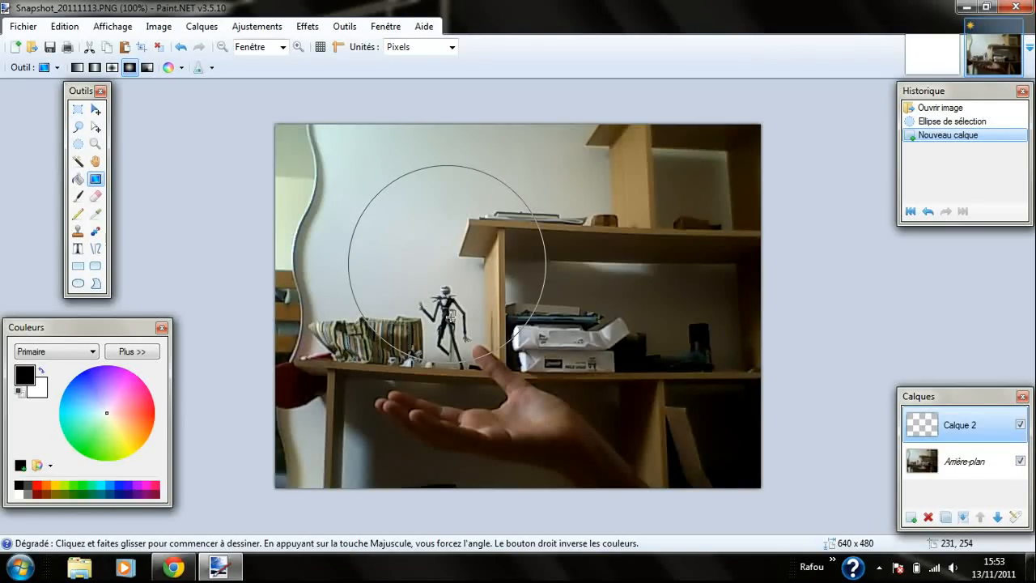
pyautogui.click(101, 487)
pyautogui.rightClick(119, 494)
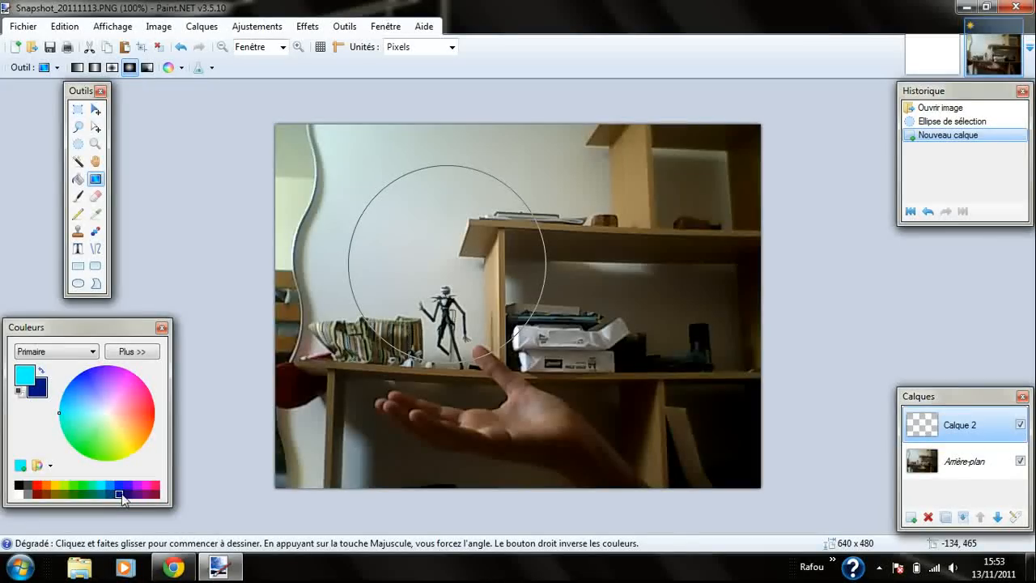
pyautogui.click(42, 370)
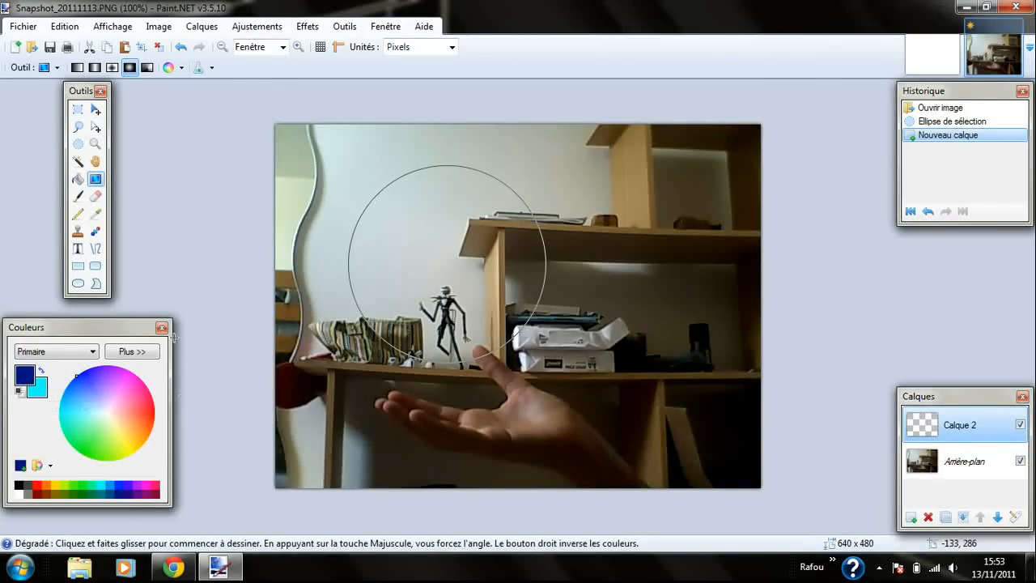
# Step: Fill the circle with a radial gradient running from its centre to just past its upper-left edge, and deselect
pyautogui.moveTo(445, 271)
pyautogui.mouseDown()
pyautogui.moveTo(360, 195)
pyautogui.moveTo(380, 191)
pyautogui.moveTo(451, 271)
pyautogui.moveTo(448, 261)
pyautogui.mouseUp()
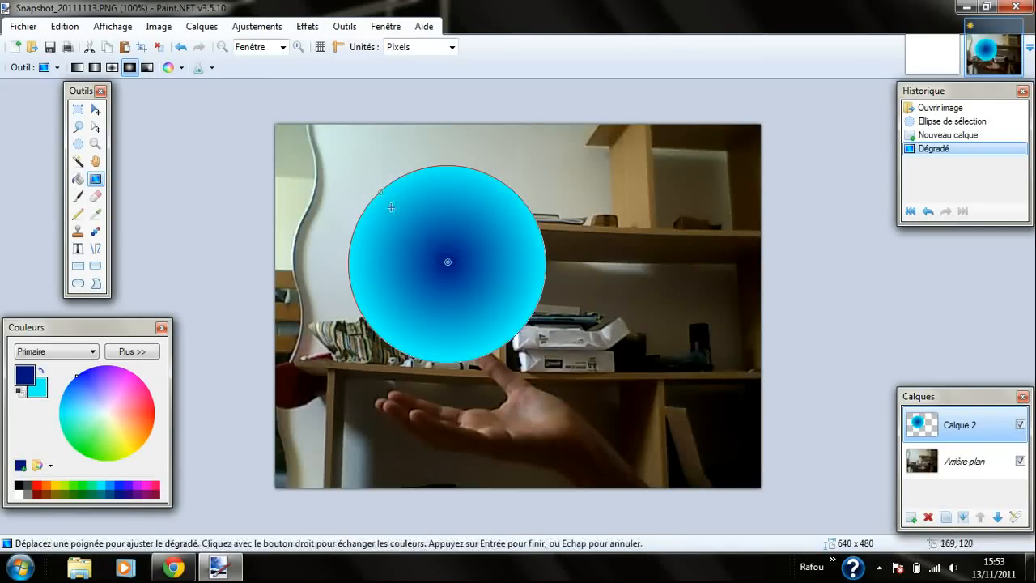
pyautogui.moveTo(381, 196); pyautogui.dragTo(371, 195)
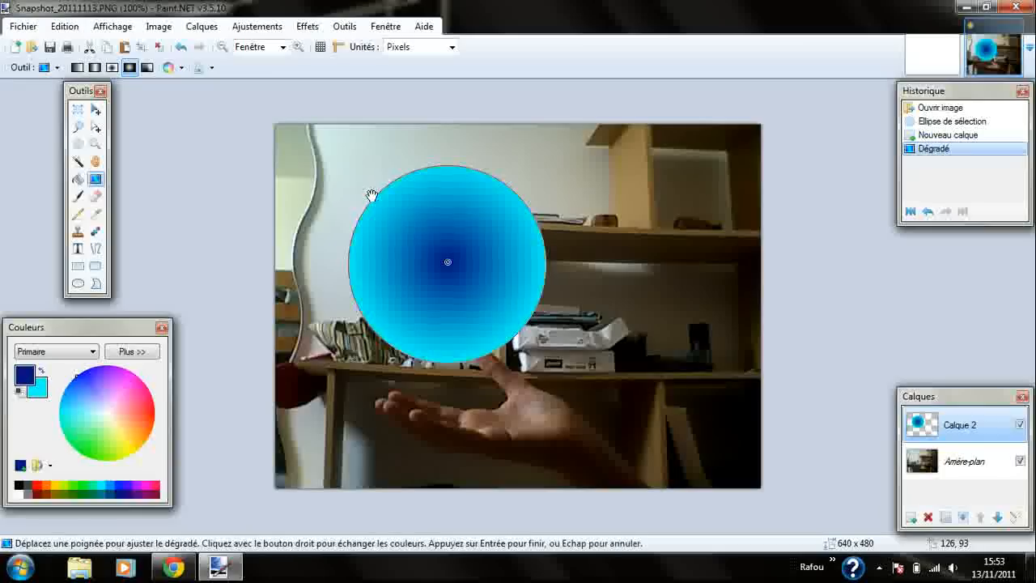
pyautogui.moveTo(450, 266); pyautogui.dragTo(444, 262)
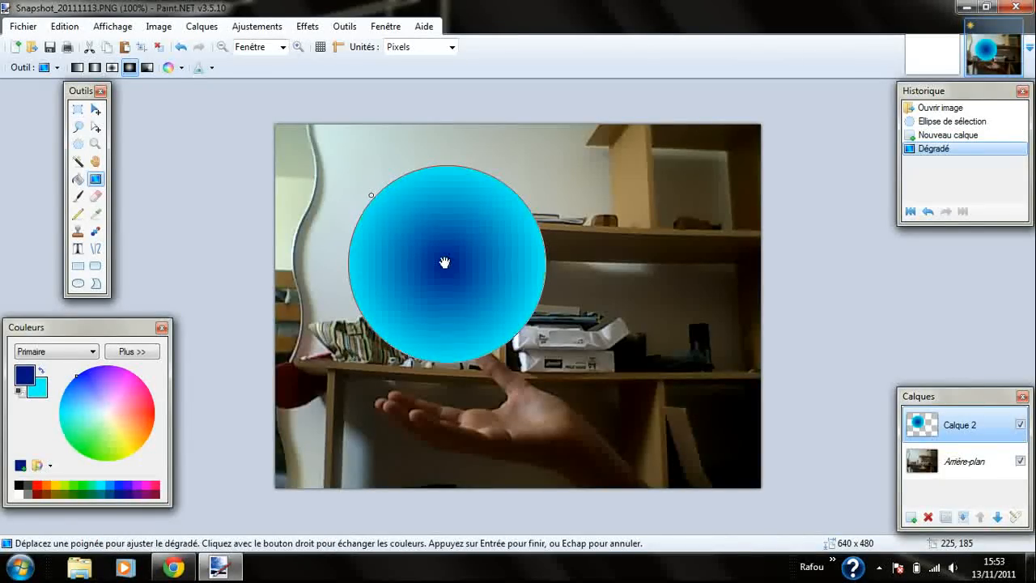
pyautogui.click(77, 110)
pyautogui.click(215, 154)
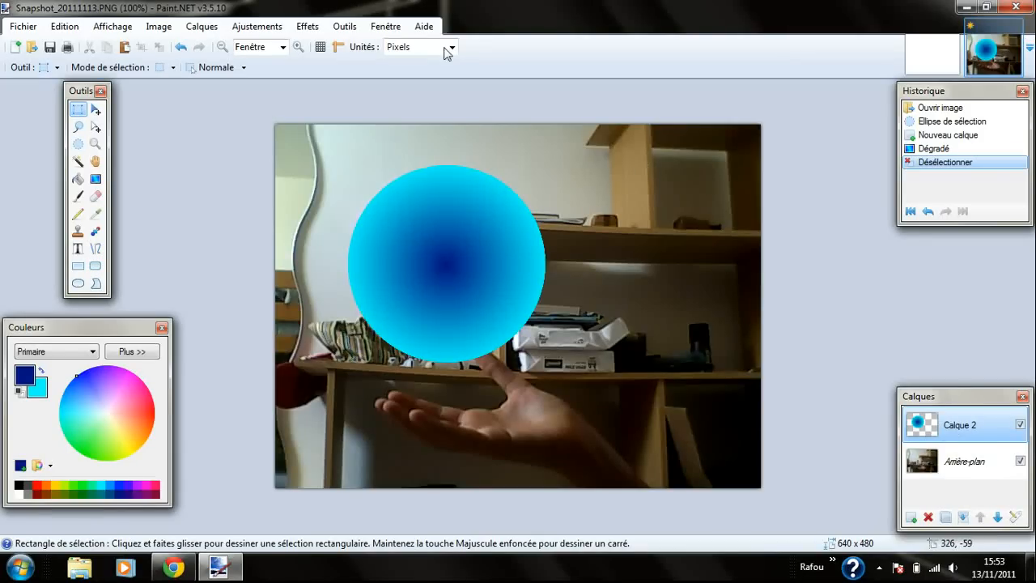
# Step: Apply the Cabossage distortion to the blue ball with Échelle 66,46, Réfraction 70,36 and Qualité 5
pyautogui.click(308, 26)
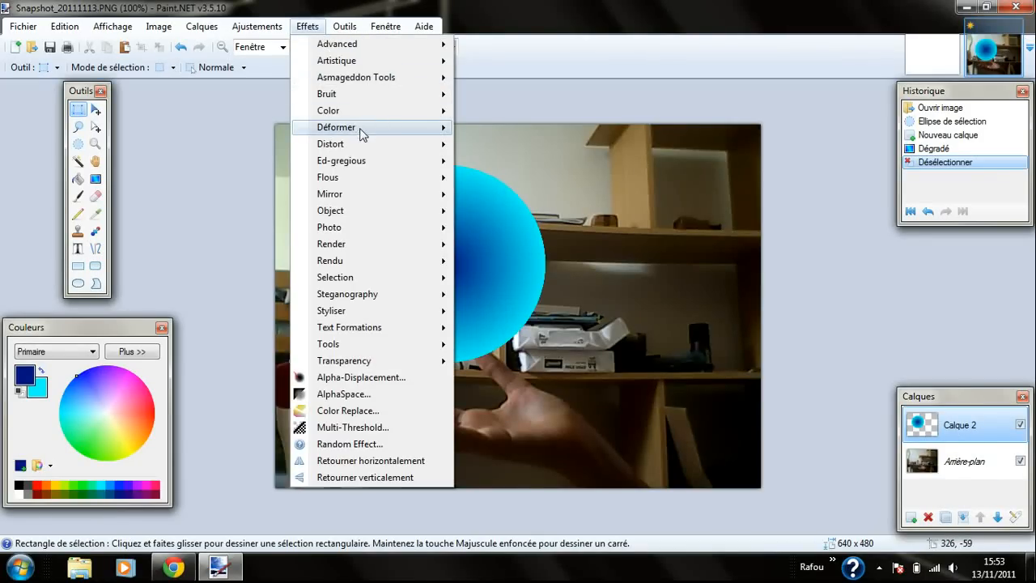
pyautogui.moveTo(360, 128)
pyautogui.click(498, 143)
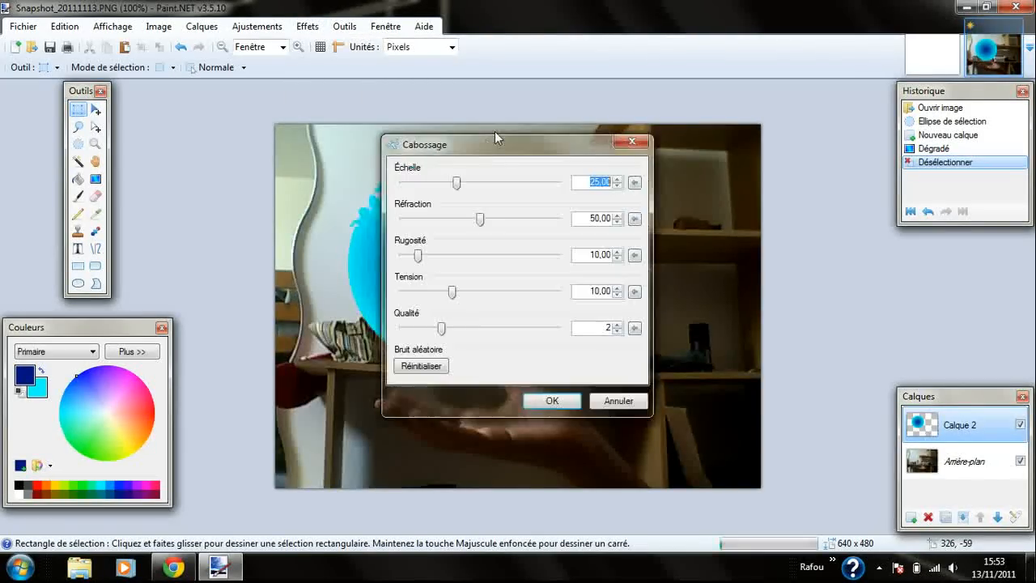
pyautogui.moveTo(500, 67); pyautogui.dragTo(153, 97)
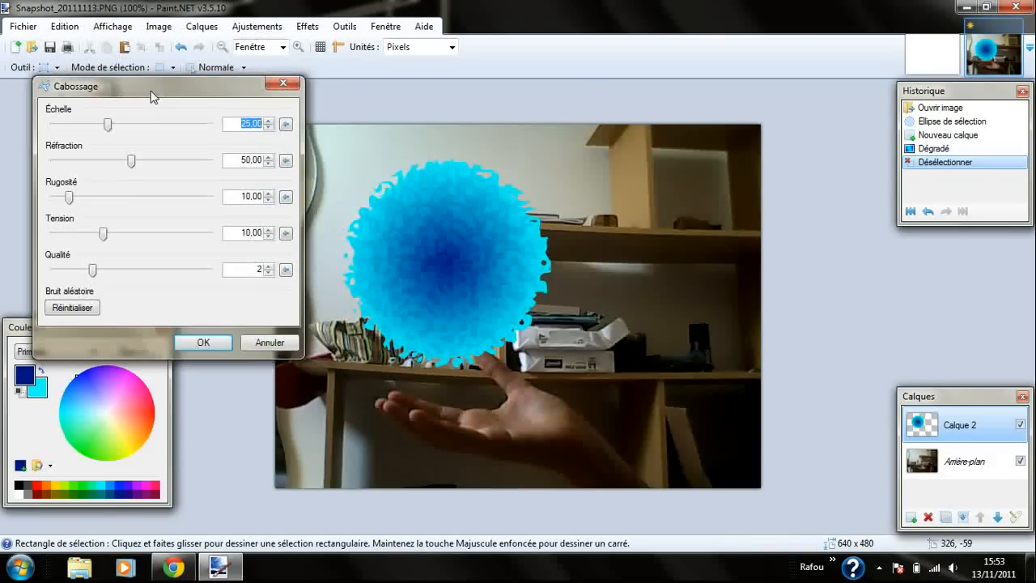
pyautogui.moveTo(108, 123); pyautogui.dragTo(137, 162)
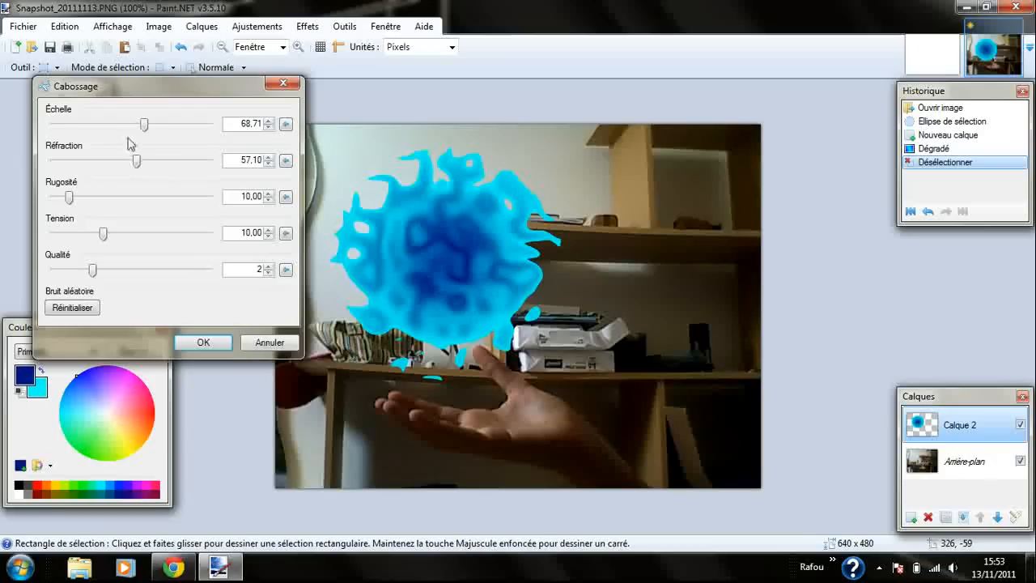
pyautogui.moveTo(145, 126); pyautogui.dragTo(147, 161)
pyautogui.moveTo(134, 126); pyautogui.dragTo(143, 126)
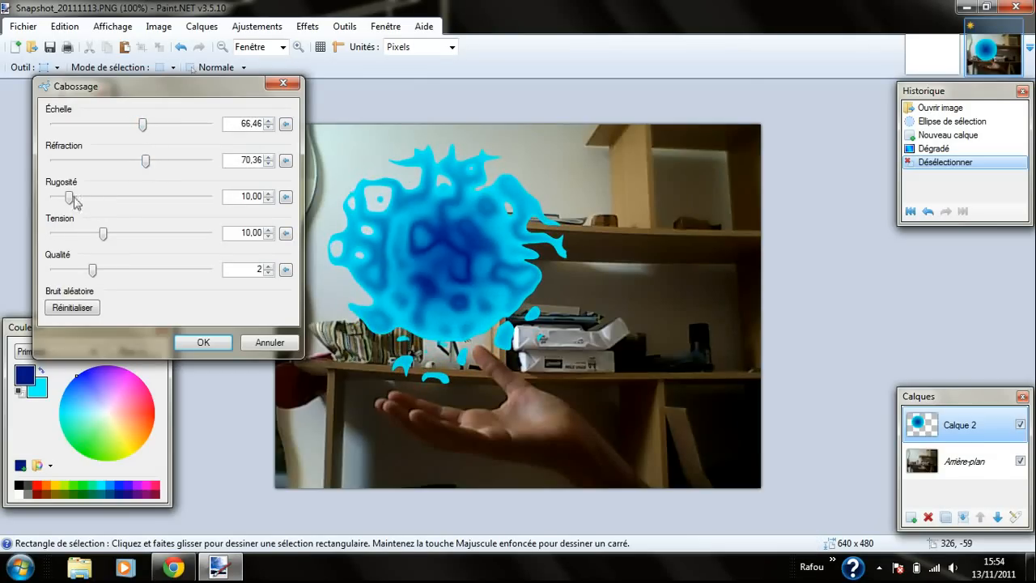
pyautogui.moveTo(92, 269); pyautogui.dragTo(243, 271)
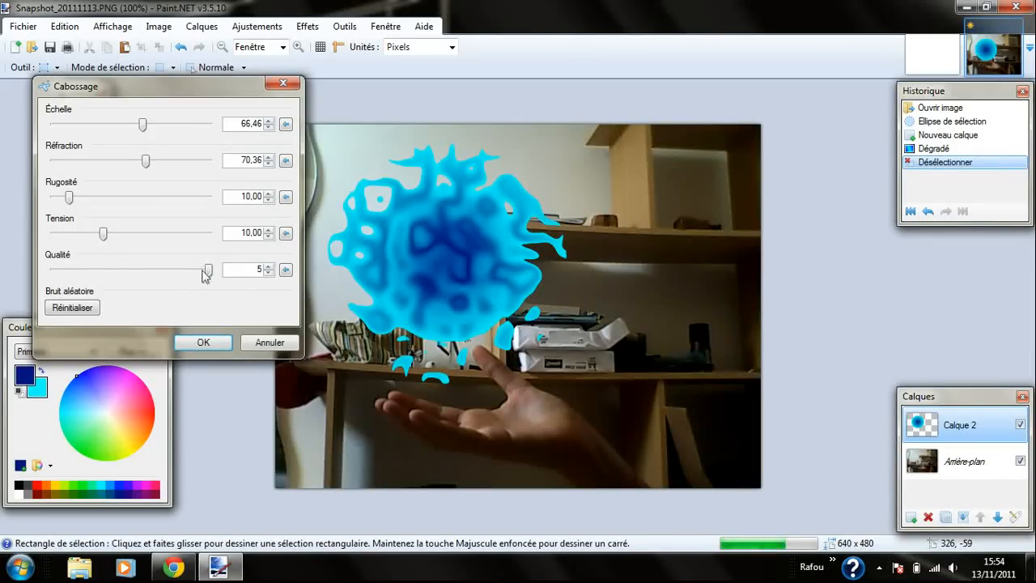
pyautogui.click(204, 340)
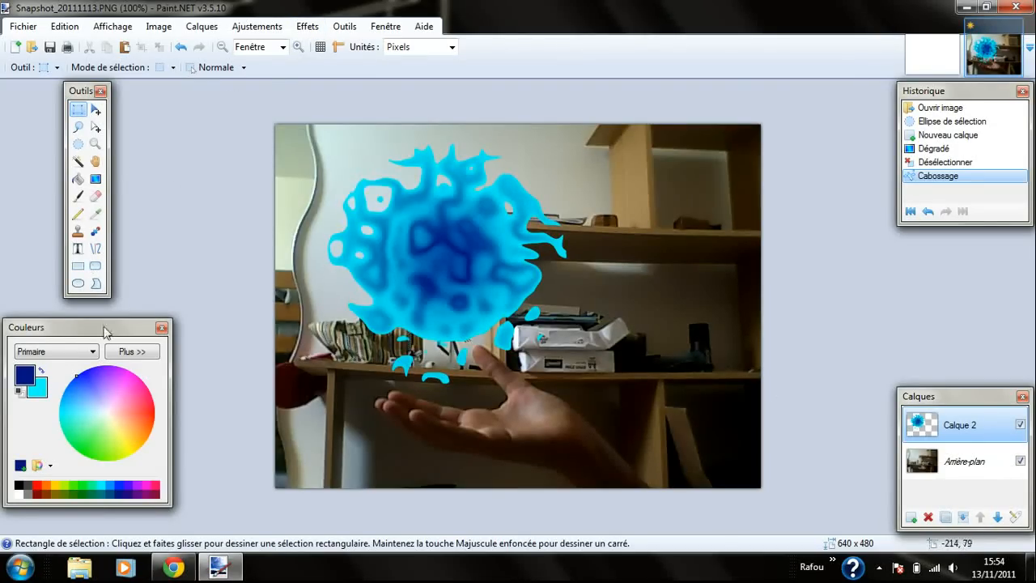
# Step: Fade the ball outward from its centre with a radial transparency-mode gradient about 217 px long, and merge its layer down
pyautogui.click(97, 181)
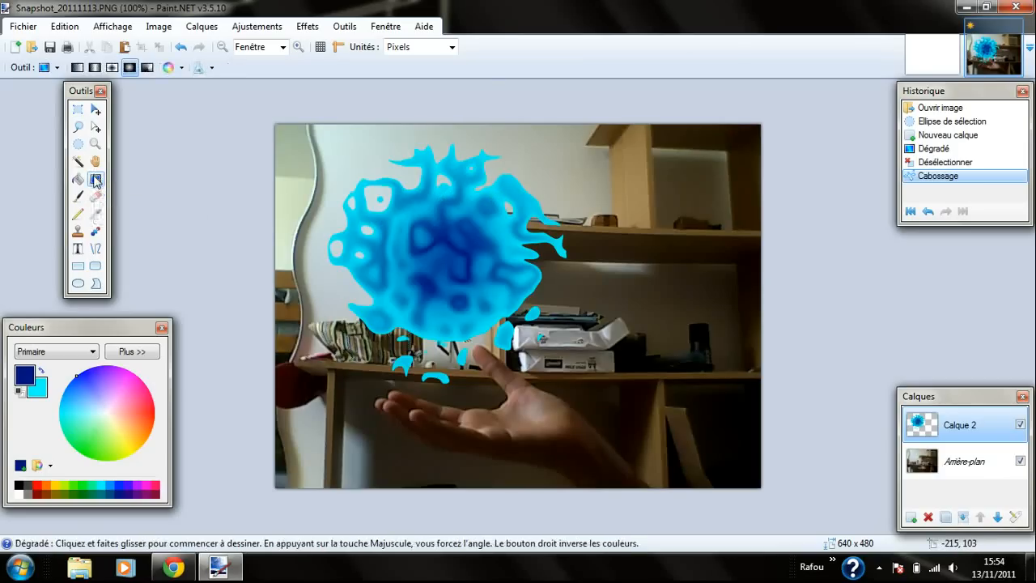
pyautogui.click(132, 69)
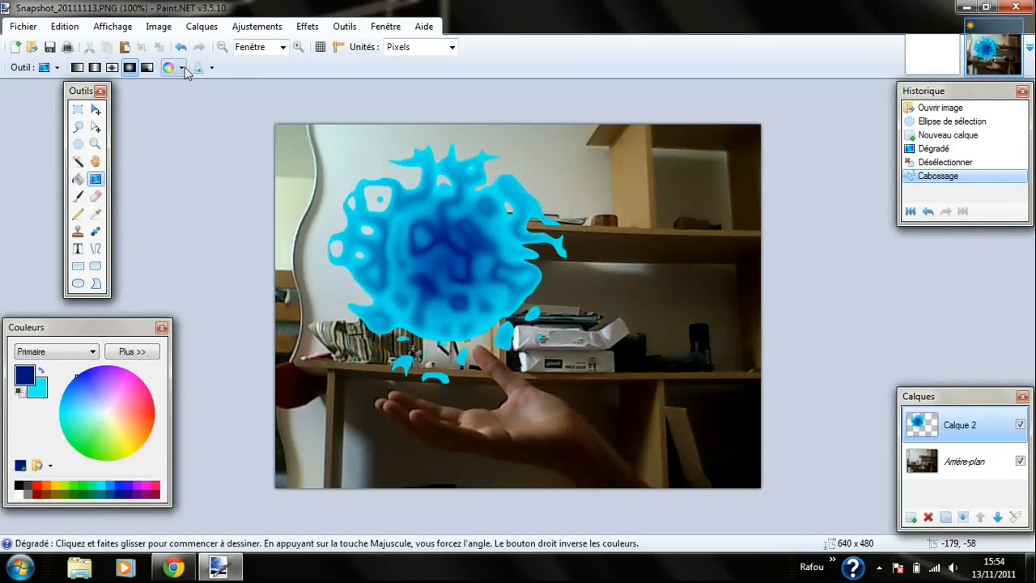
pyautogui.click(182, 70)
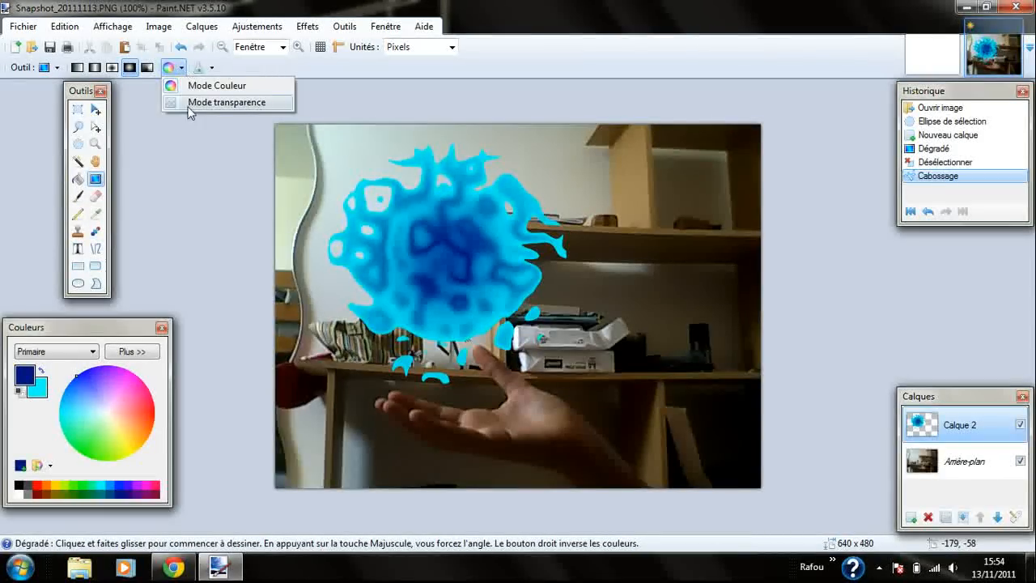
pyautogui.click(201, 104)
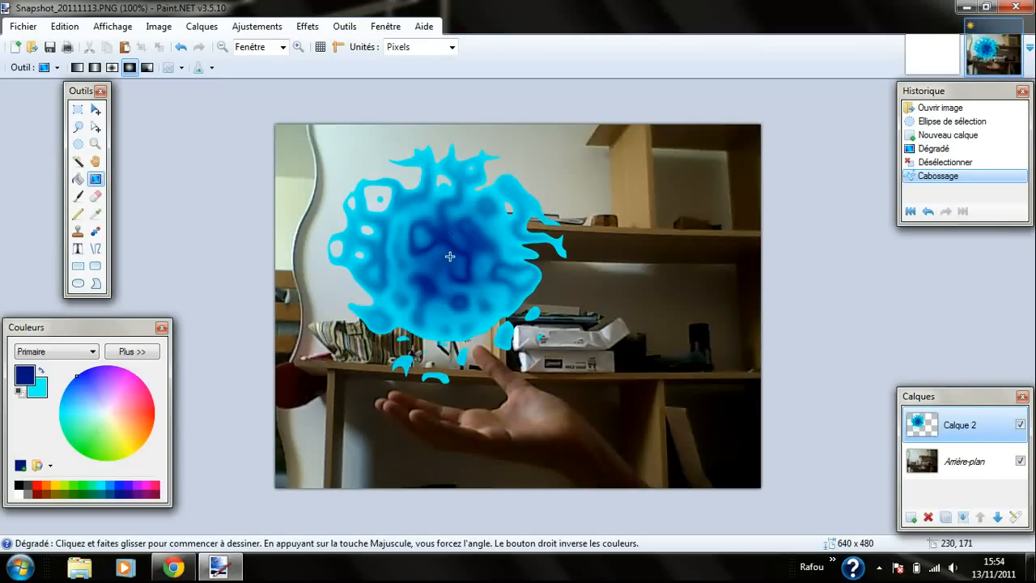
pyautogui.moveTo(441, 258); pyautogui.dragTo(335, 156)
pyautogui.moveTo(442, 260)
pyautogui.mouseDown()
pyautogui.moveTo(440, 245)
pyautogui.moveTo(455, 277)
pyautogui.moveTo(460, 260)
pyautogui.moveTo(447, 255)
pyautogui.mouseUp()
pyautogui.moveTo(331, 154)
pyautogui.mouseDown()
pyautogui.moveTo(244, 98)
pyautogui.moveTo(385, 178)
pyautogui.moveTo(313, 129)
pyautogui.moveTo(209, 84)
pyautogui.moveTo(375, 185)
pyautogui.moveTo(357, 165)
pyautogui.moveTo(311, 154)
pyautogui.moveTo(376, 183)
pyautogui.moveTo(302, 140)
pyautogui.moveTo(377, 171)
pyautogui.moveTo(293, 110)
pyautogui.moveTo(352, 146)
pyautogui.moveTo(322, 138)
pyautogui.moveTo(359, 192)
pyautogui.moveTo(338, 143)
pyautogui.moveTo(392, 173)
pyautogui.moveTo(337, 136)
pyautogui.moveTo(395, 192)
pyautogui.moveTo(321, 151)
pyautogui.mouseUp()
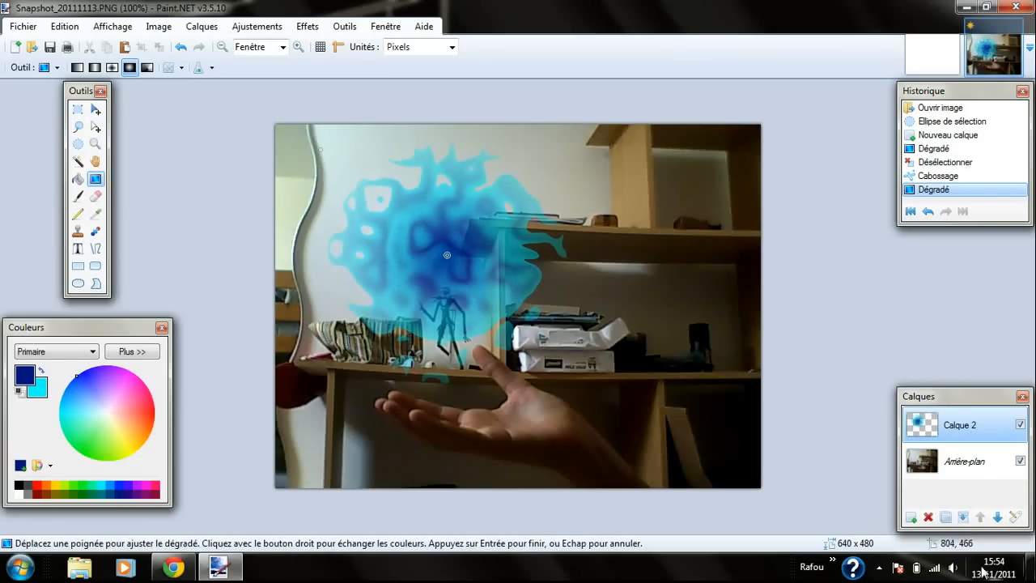
pyautogui.moveTo(981, 571)
pyautogui.moveTo(453, 378); pyautogui.dragTo(446, 255)
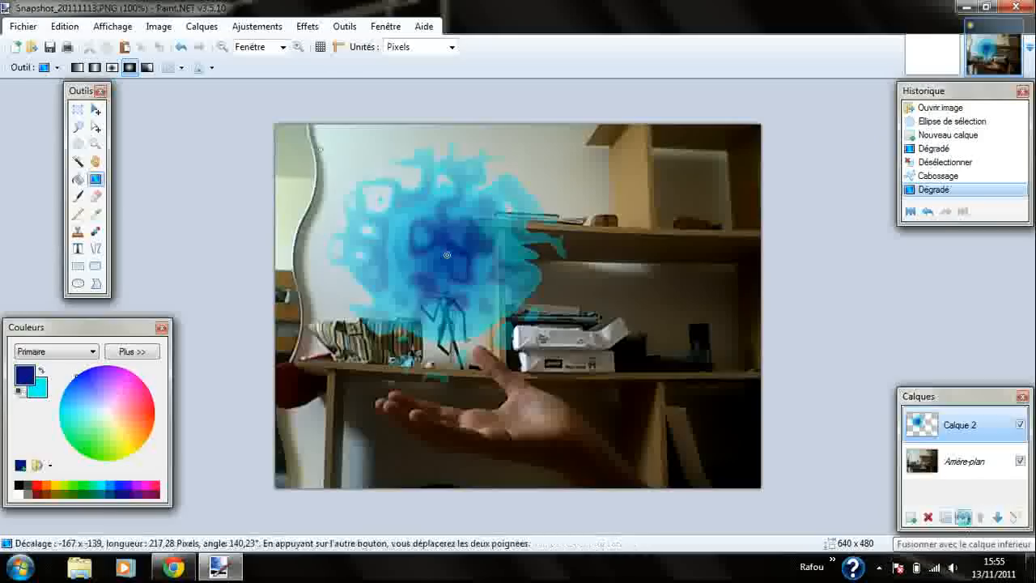
pyautogui.click(963, 517)
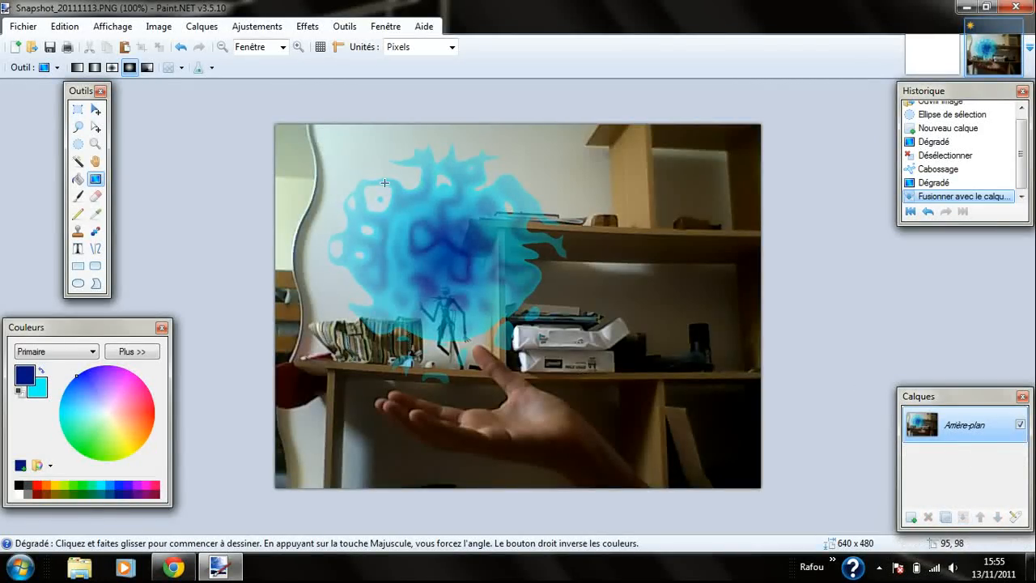
# Step: Close the blank untitled image and open a fresh copy of Snapshot_20111113
pyautogui.click(944, 60)
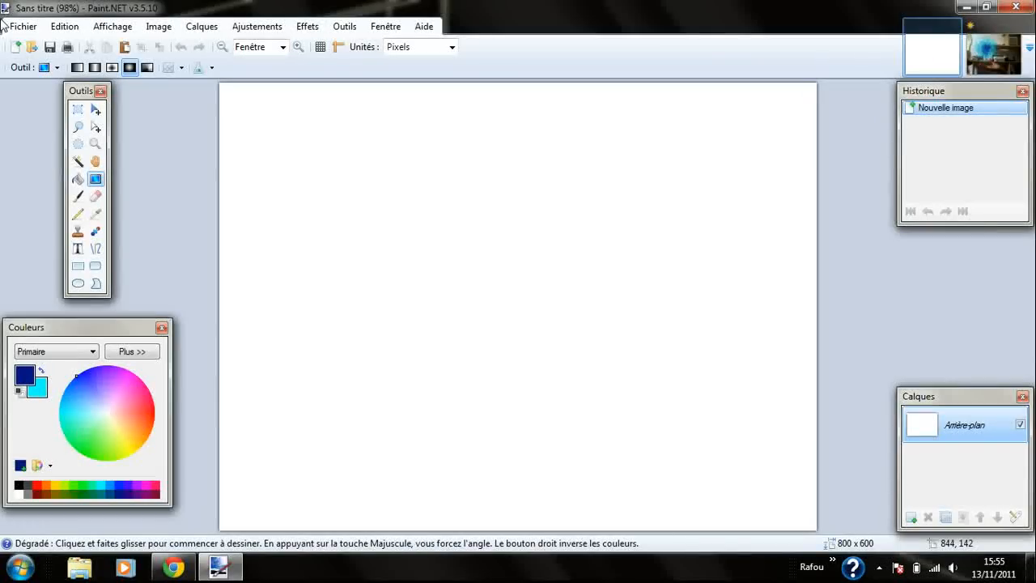
pyautogui.click(953, 27)
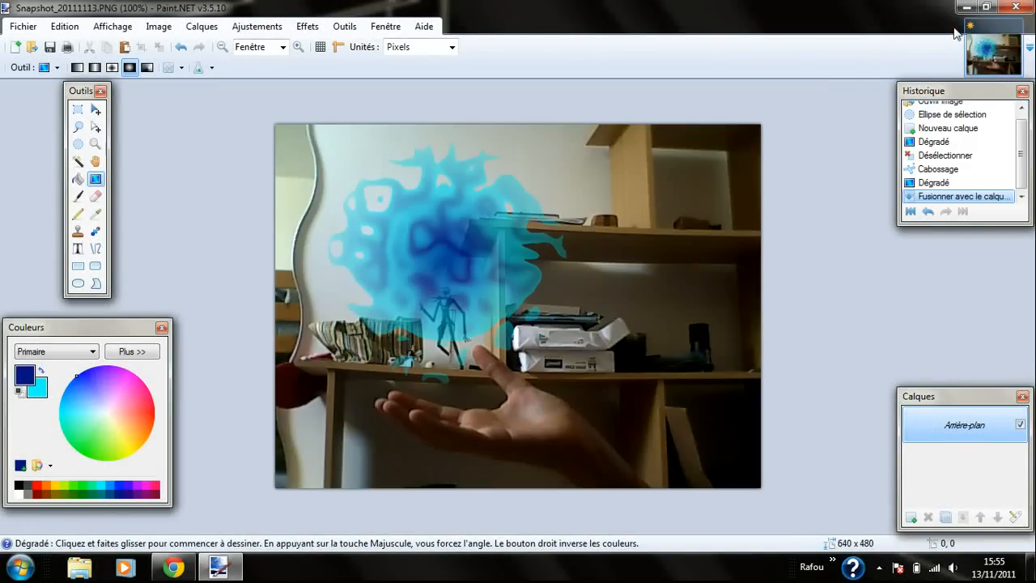
pyautogui.click(38, 52)
pyautogui.scroll(-5, 300, 207)
pyautogui.scroll(-5, 299, 207)
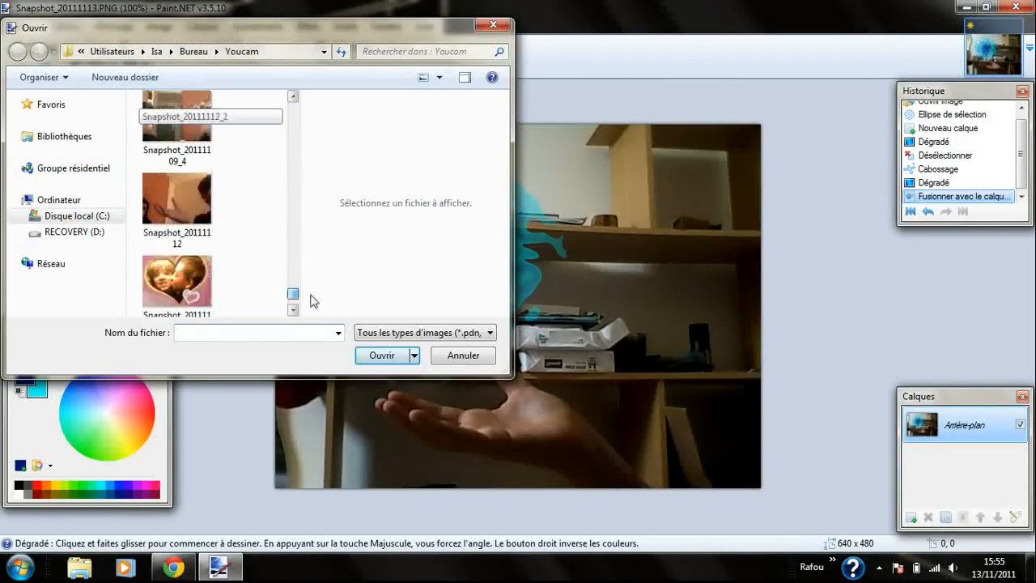
pyautogui.click(182, 271)
pyautogui.click(382, 355)
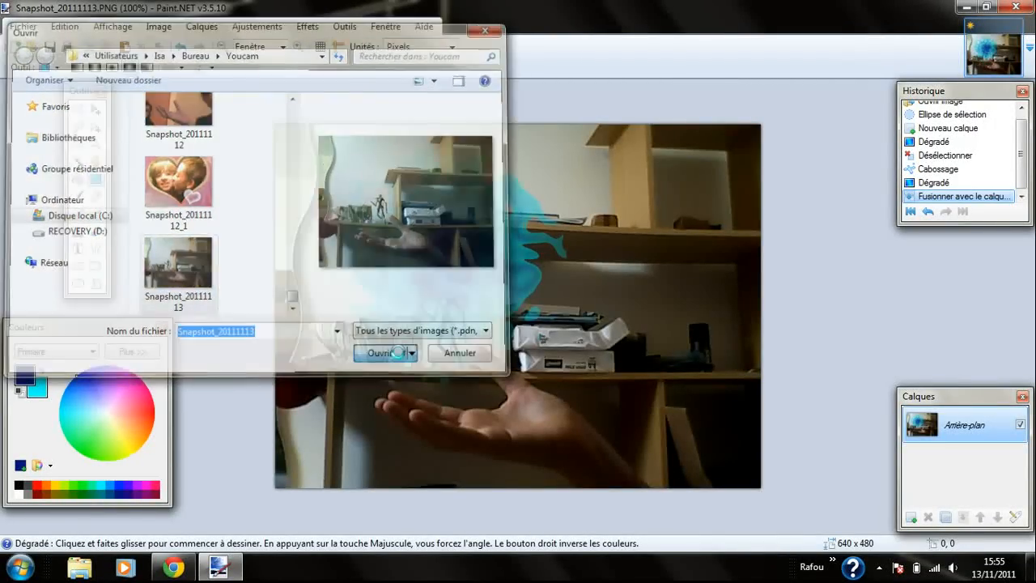
# Step: Add three new layers above the photo and make Calque 2 the active layer
pyautogui.click(910, 516)
pyautogui.click(910, 516)
pyautogui.click(911, 516)
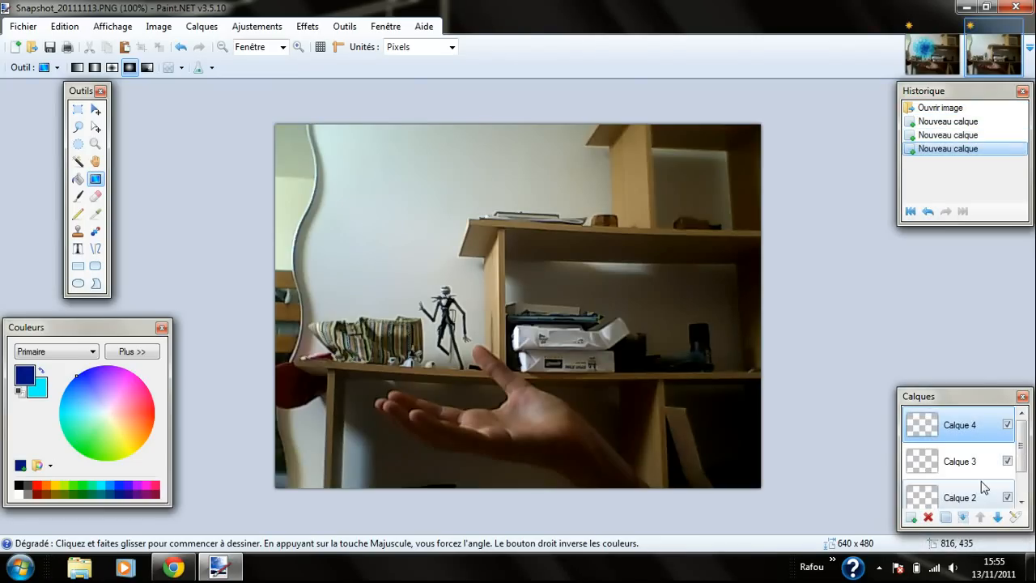
pyautogui.scroll(-1, 971, 477)
pyautogui.click(934, 468)
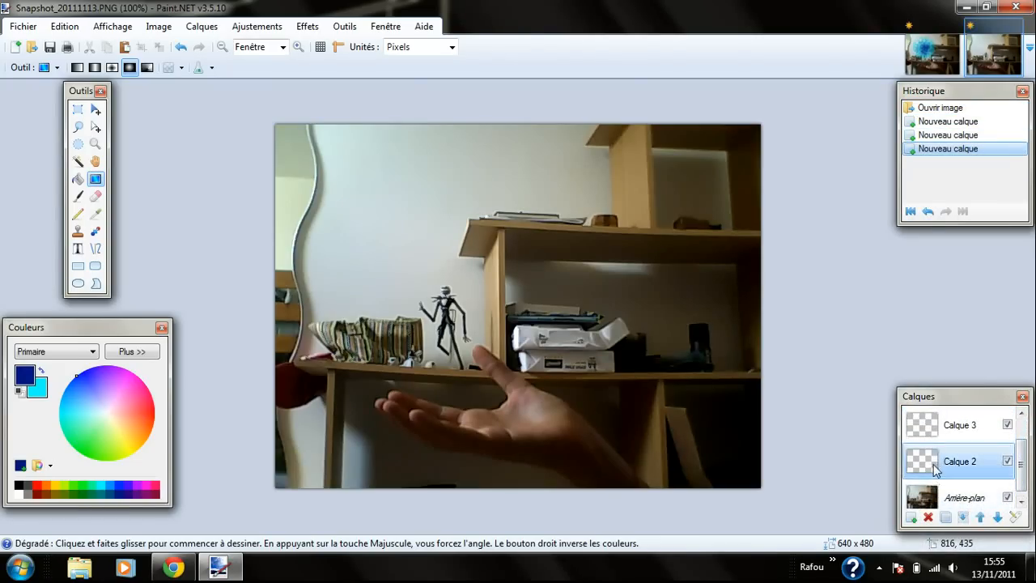
# Step: Draw a filled white circle about 232 px in diameter above the hand on Calque 2 with the Ellipse tool
pyautogui.click(78, 284)
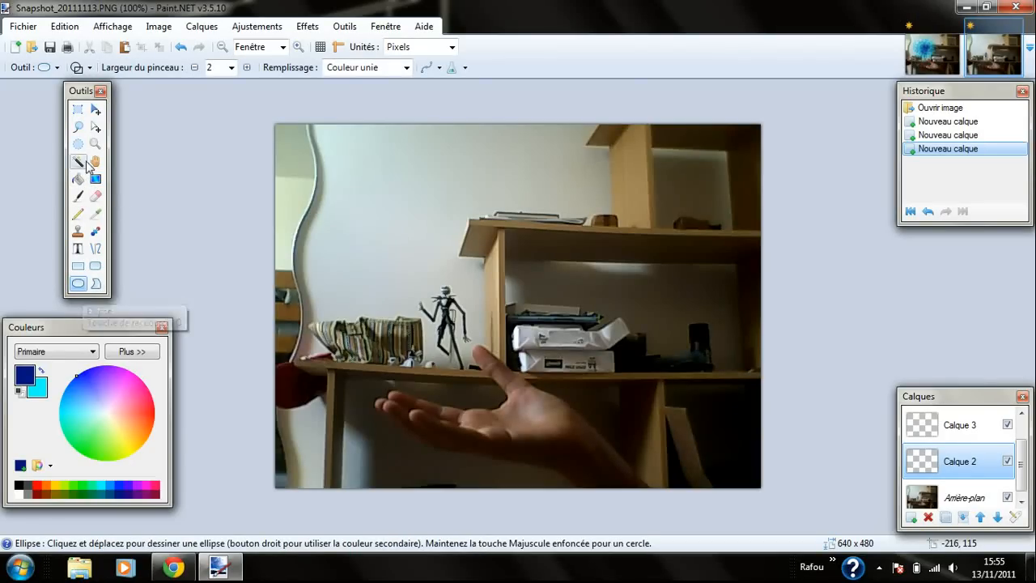
pyautogui.click(19, 392)
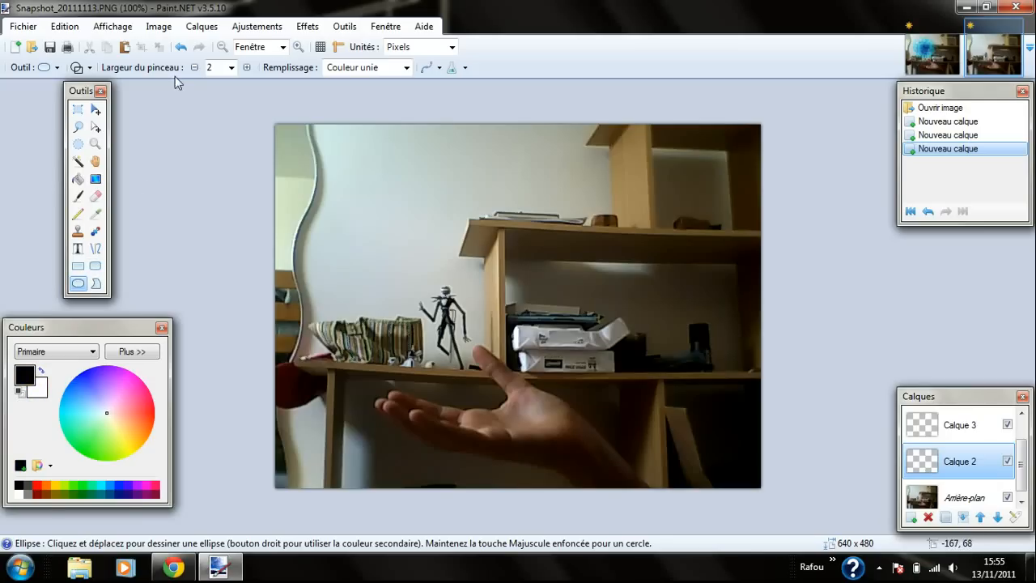
pyautogui.click(89, 68)
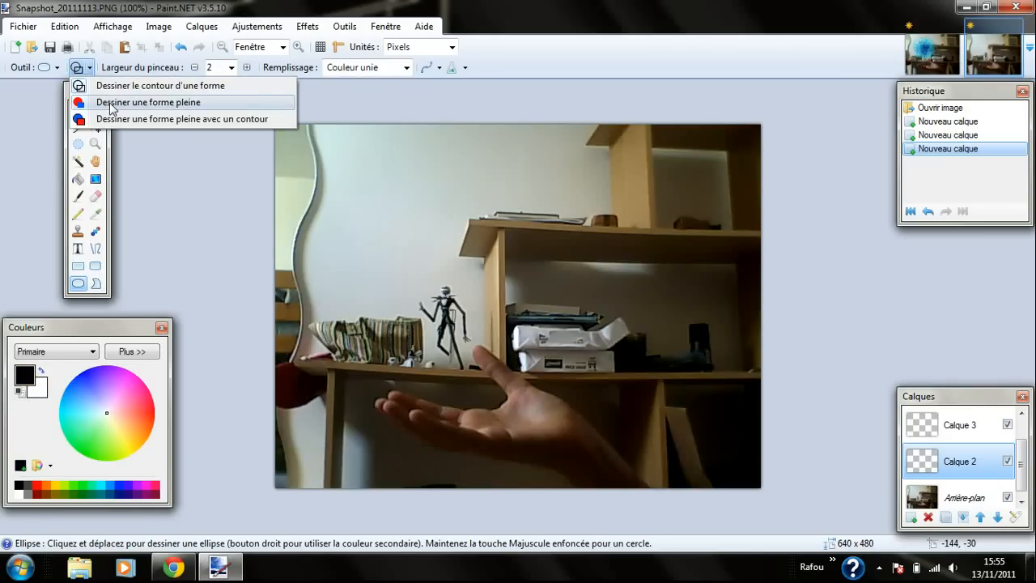
pyautogui.click(110, 103)
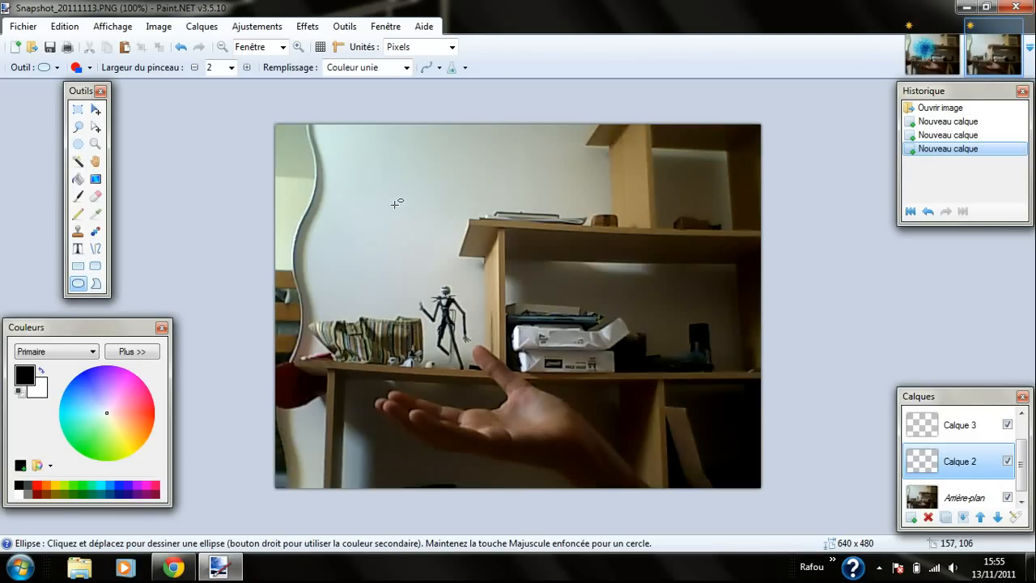
pyautogui.moveTo(384, 231)
pyautogui.mouseDown()
pyautogui.moveTo(416, 282)
pyautogui.moveTo(496, 356)
pyautogui.moveTo(513, 334)
pyautogui.mouseUp()
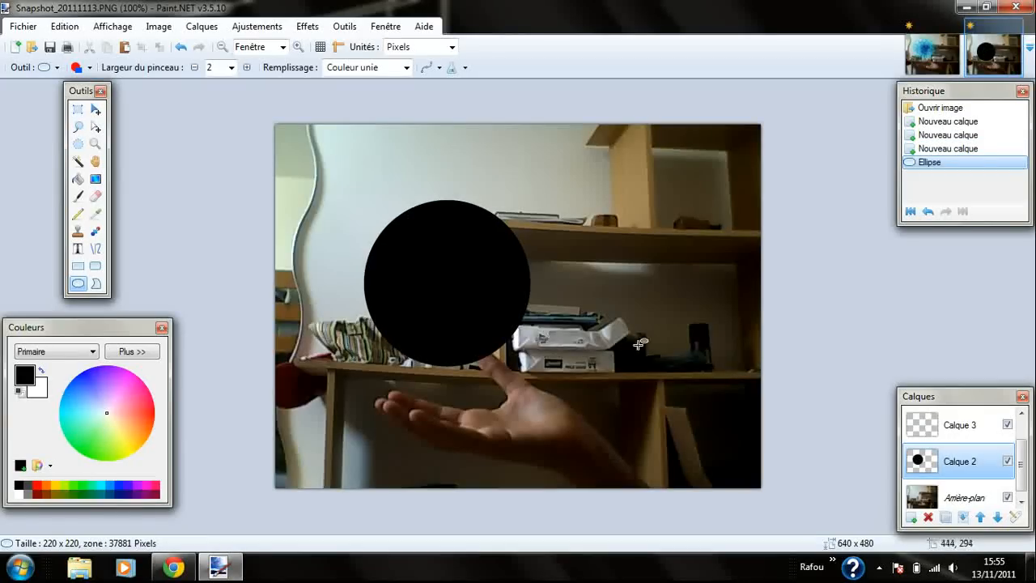
pyautogui.hotkey('ctrl', 'z')
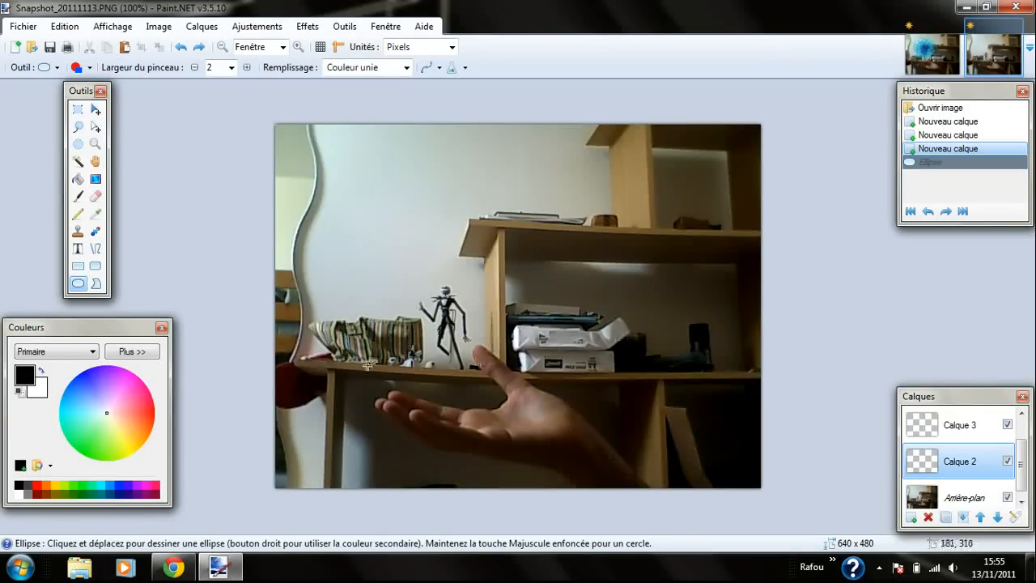
pyautogui.click(41, 370)
pyautogui.moveTo(385, 227); pyautogui.dragTo(528, 367)
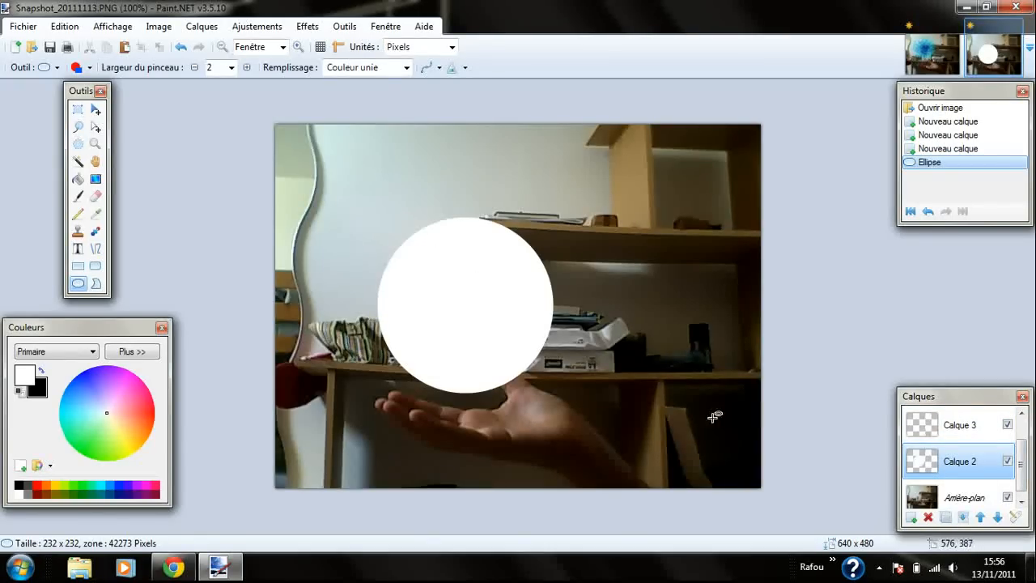
# Step: Draw a filled light blue circle about 213 px in diameter over the white disc on Calque 3
pyautogui.click(961, 433)
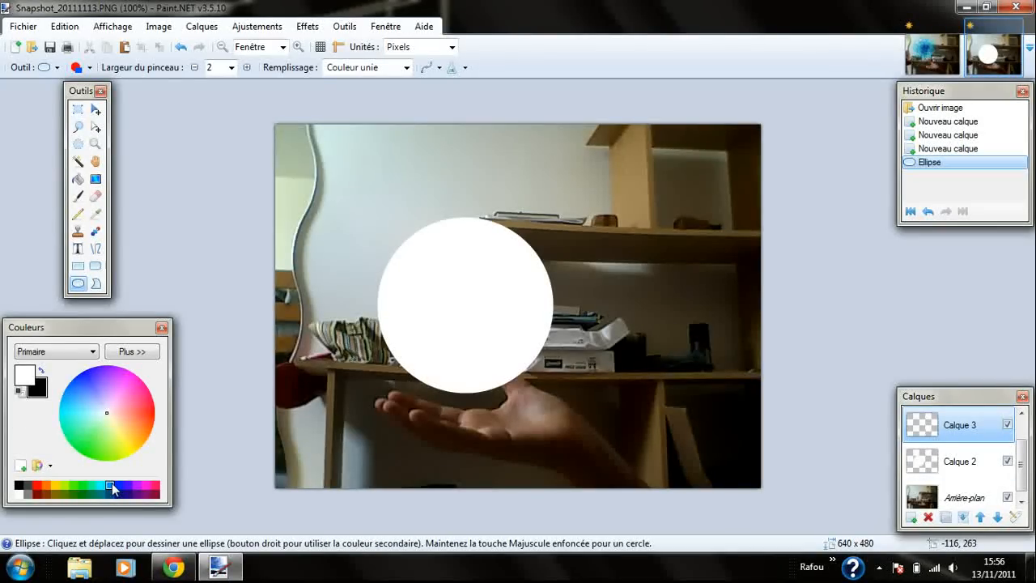
pyautogui.click(113, 483)
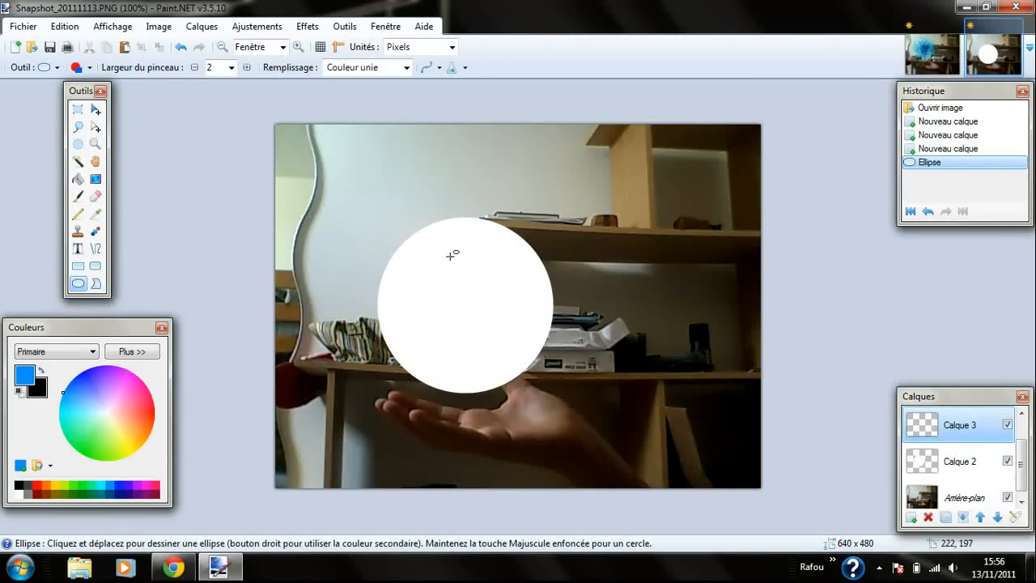
pyautogui.moveTo(418, 254); pyautogui.dragTo(505, 353)
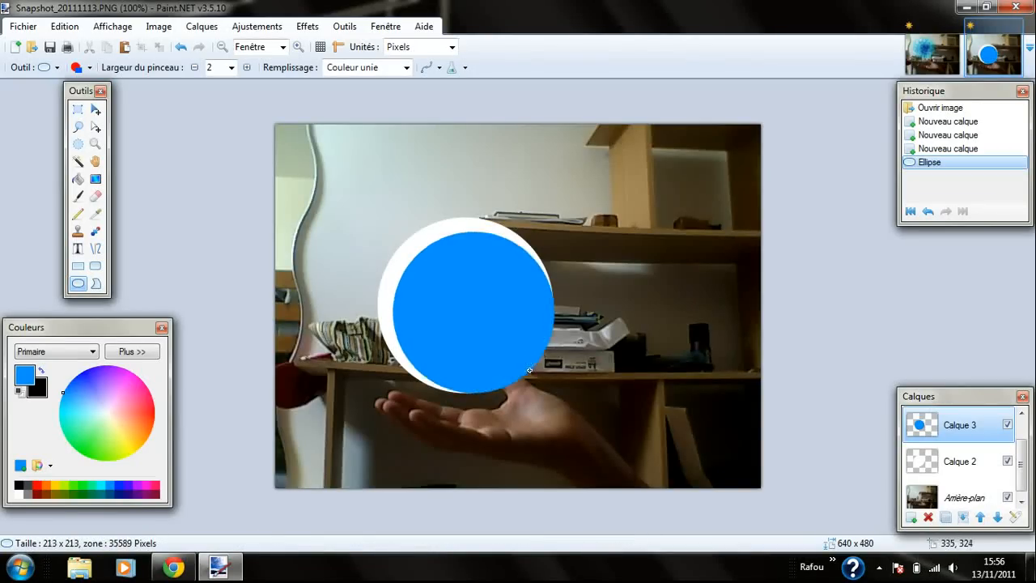
# Step: Select the area around the light blue circle and move its pixels so it is centred within the white disc
pyautogui.click(77, 109)
pyautogui.moveTo(361, 198); pyautogui.dragTo(582, 405)
pyautogui.click(95, 127)
pyautogui.click(95, 110)
pyautogui.moveTo(471, 279); pyautogui.dragTo(495, 301)
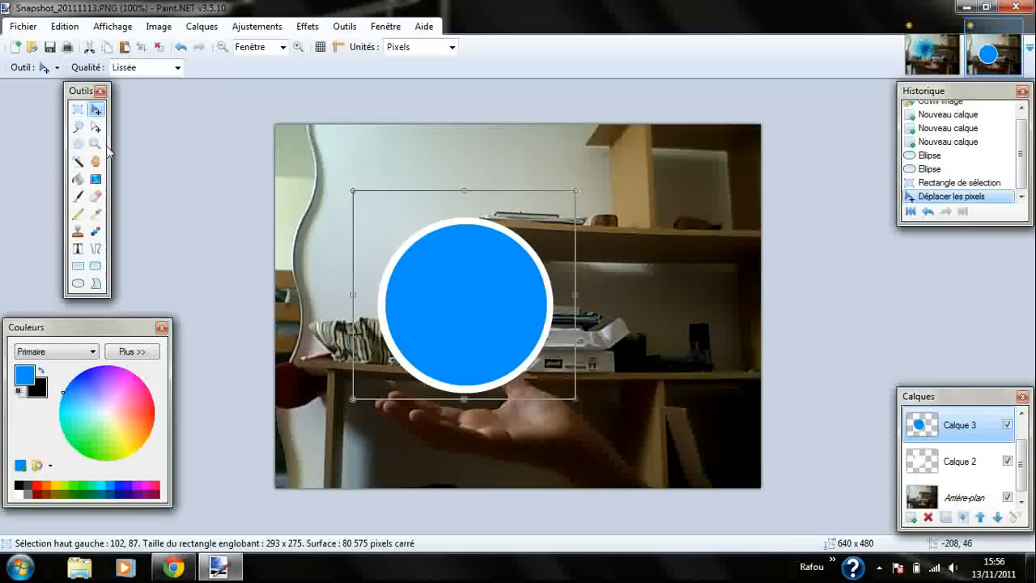
# Step: Draw a filled deep blue circle about 159 px in diameter on Calque 4 and centre it on the light blue disc
pyautogui.moveTo(1021, 467); pyautogui.dragTo(1017, 442)
pyautogui.click(963, 425)
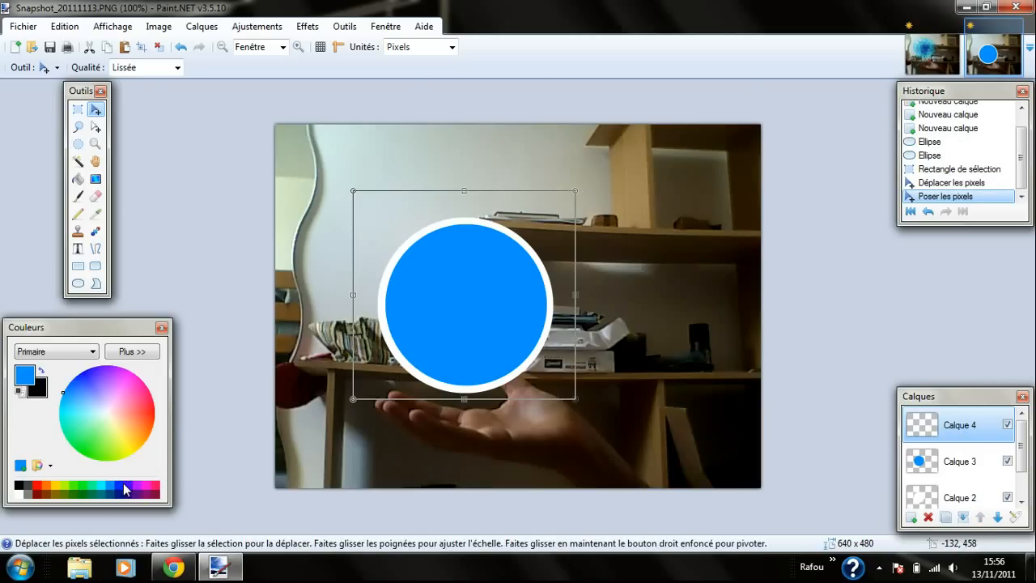
pyautogui.click(126, 486)
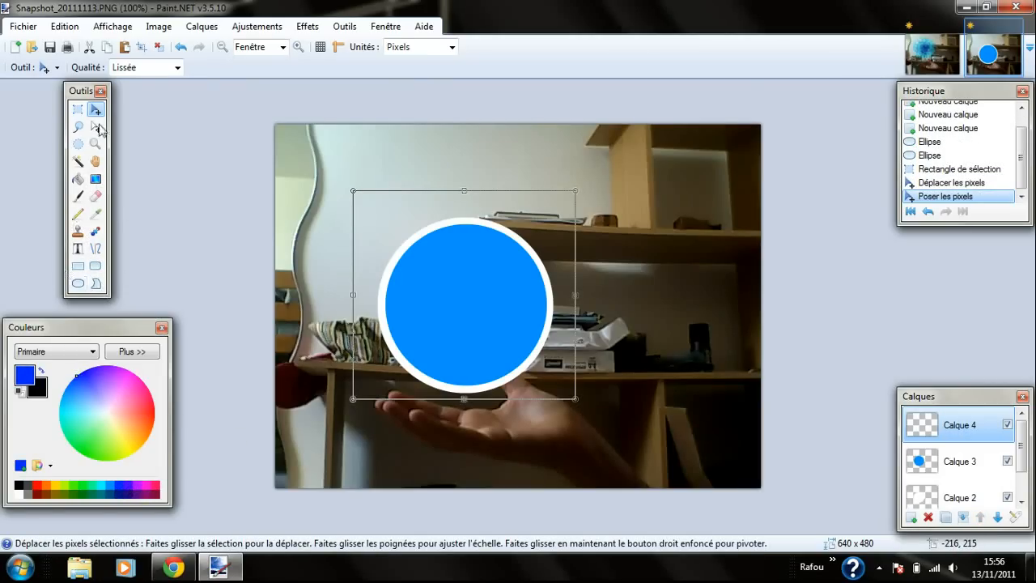
pyautogui.click(78, 283)
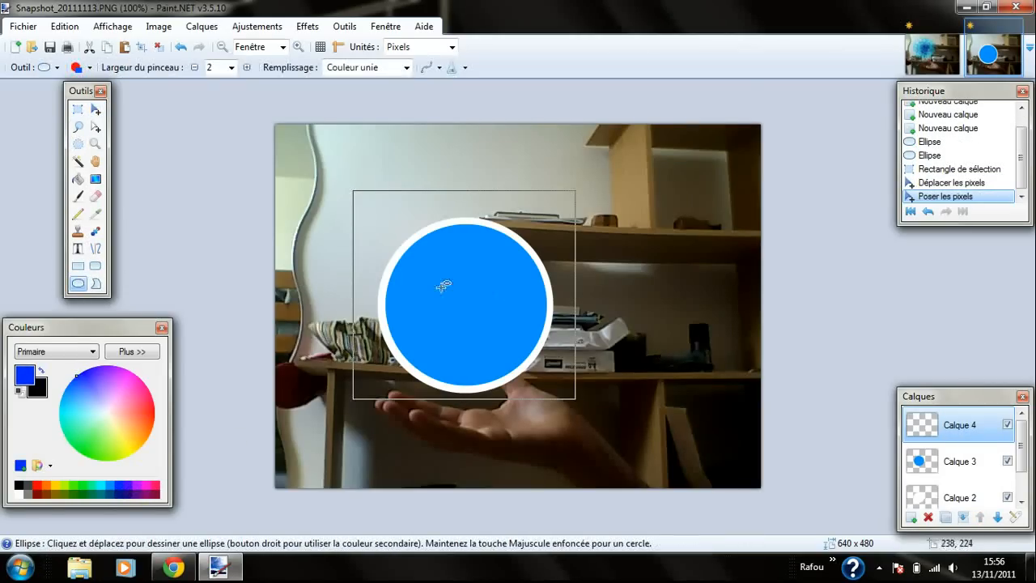
pyautogui.moveTo(428, 263)
pyautogui.mouseDown()
pyautogui.moveTo(533, 361)
pyautogui.moveTo(520, 344)
pyautogui.moveTo(530, 356)
pyautogui.moveTo(495, 347)
pyautogui.moveTo(508, 355)
pyautogui.mouseUp()
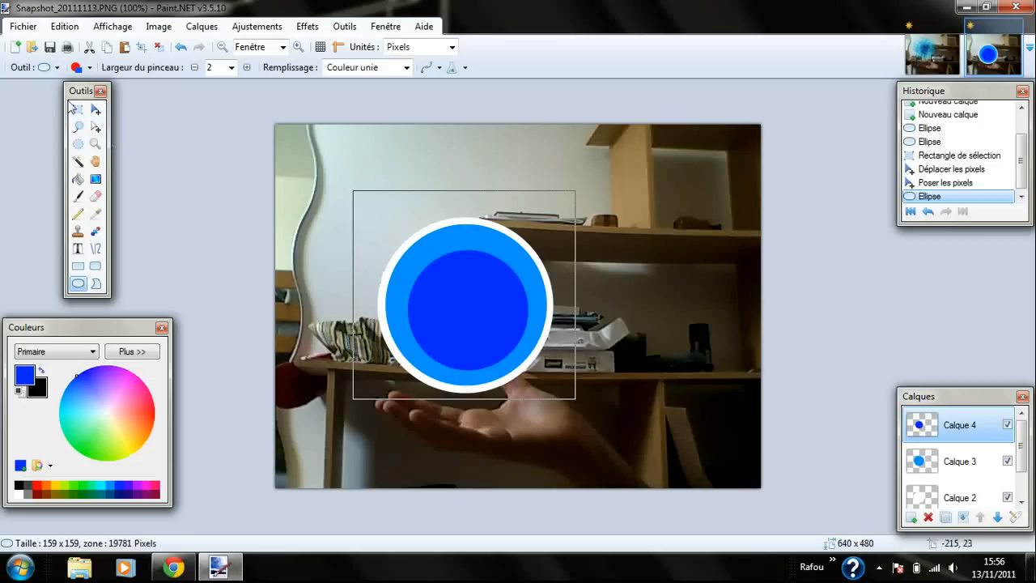
pyautogui.click(95, 109)
pyautogui.moveTo(493, 317); pyautogui.dragTo(488, 312)
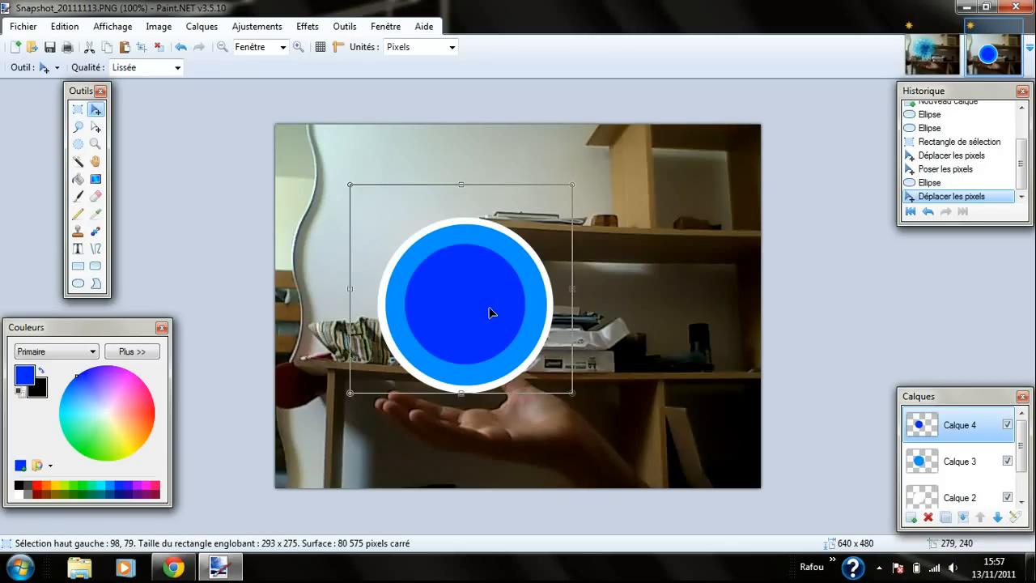
# Step: Merge Calque 4 and Calque 3 down into Calque 2, keeping the photo background as a separate layer
pyautogui.scroll(-2, 1024, 473)
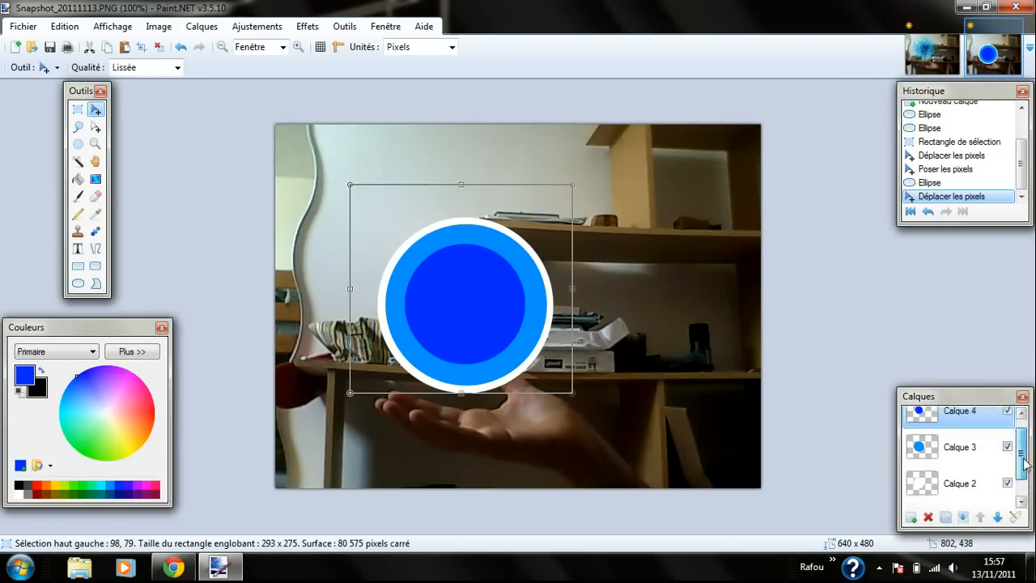
pyautogui.scroll(2, 1030, 469)
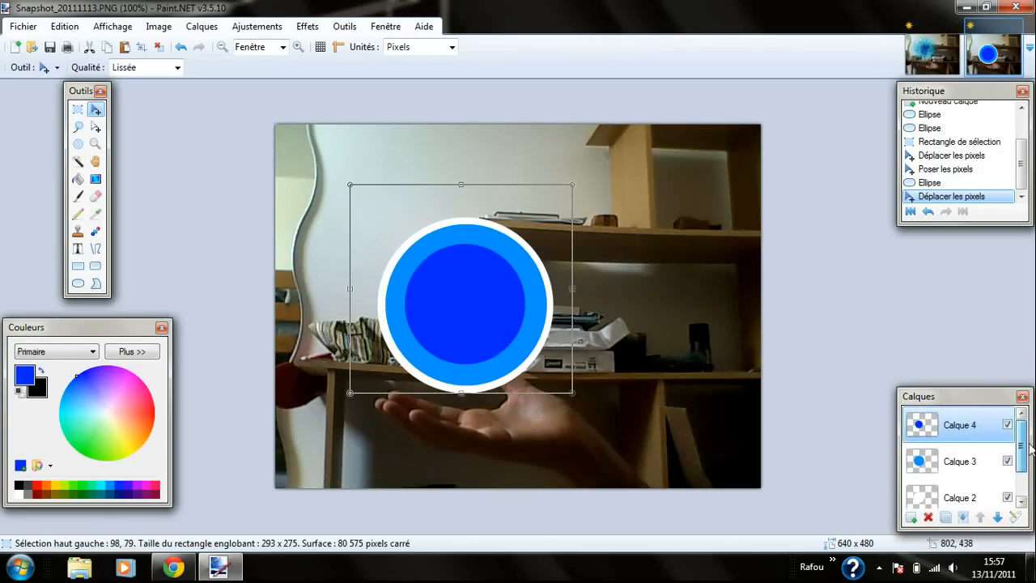
pyautogui.scroll(-1, 1012, 469)
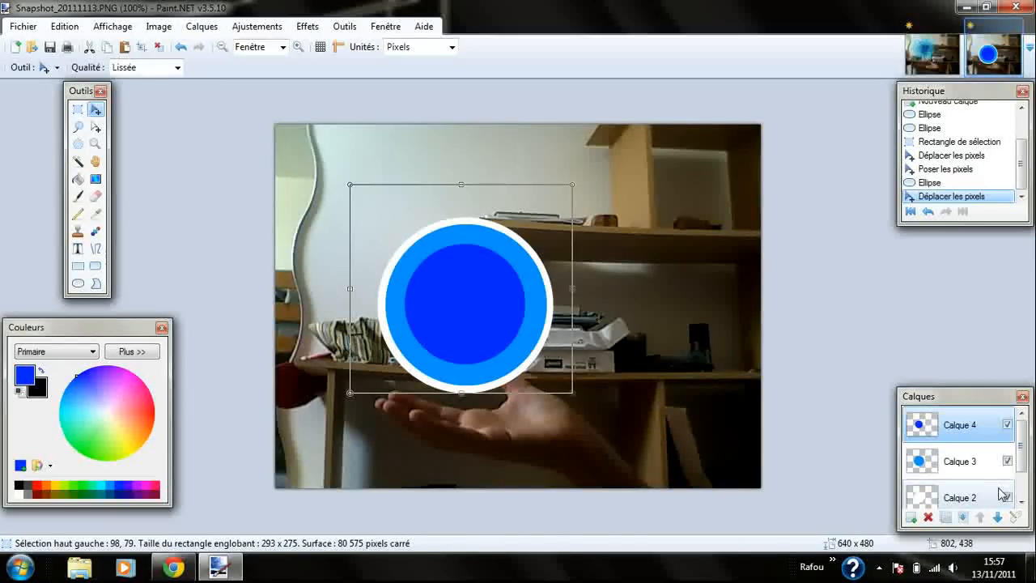
pyautogui.click(1000, 491)
pyautogui.click(971, 419)
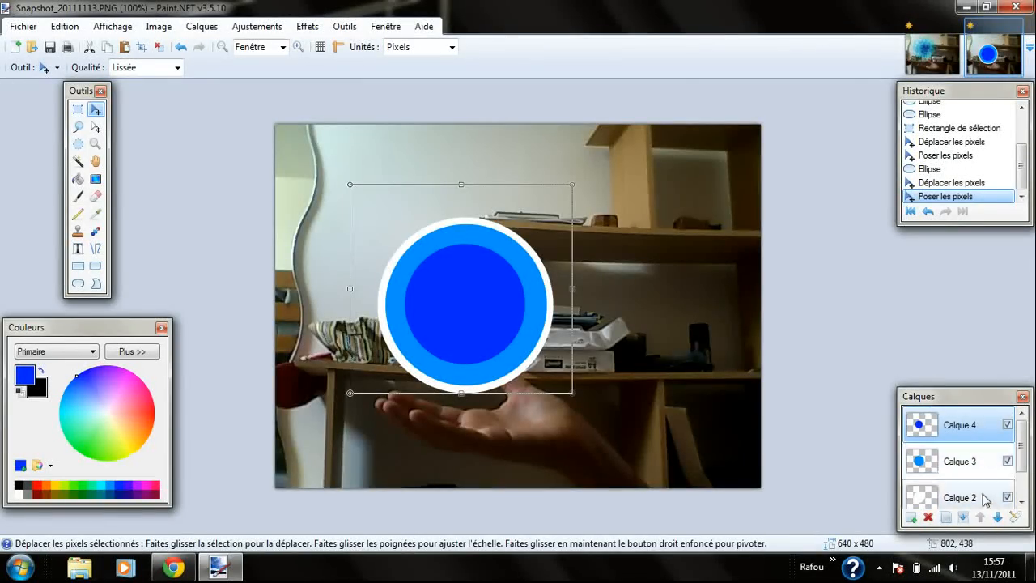
pyautogui.click(963, 517)
pyautogui.click(963, 517)
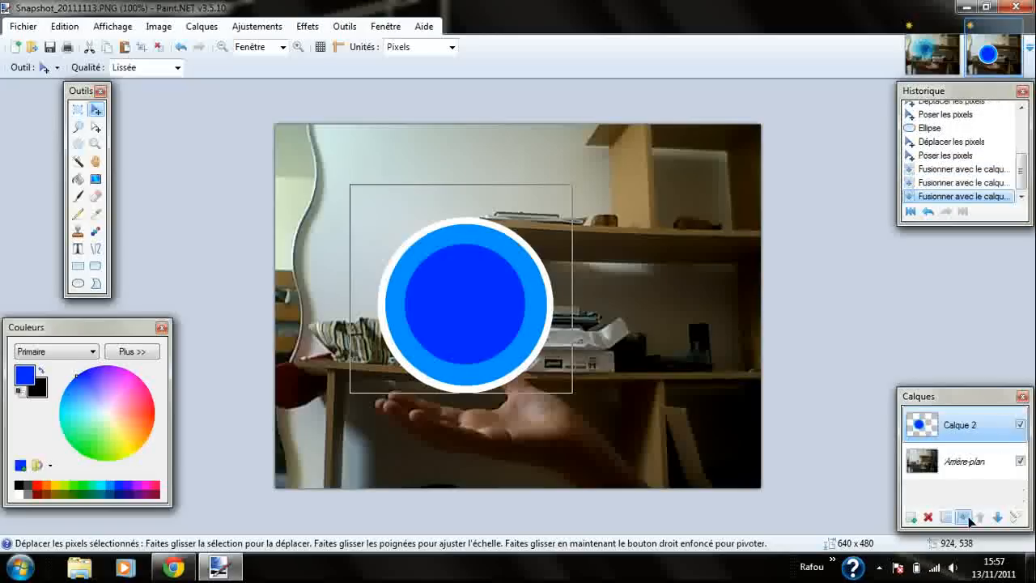
pyautogui.click(963, 517)
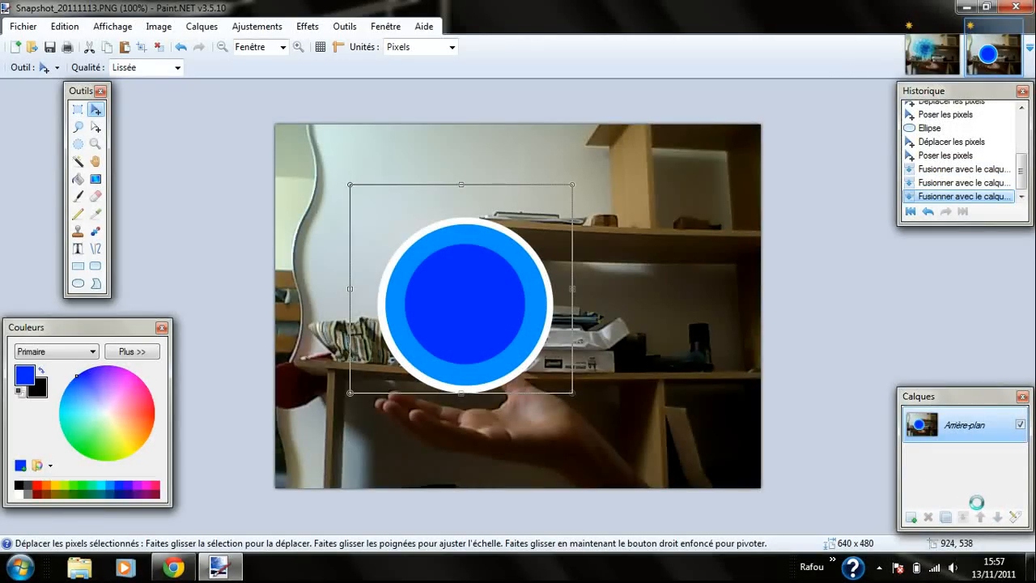
pyautogui.hotkey('ctrl', 'z')
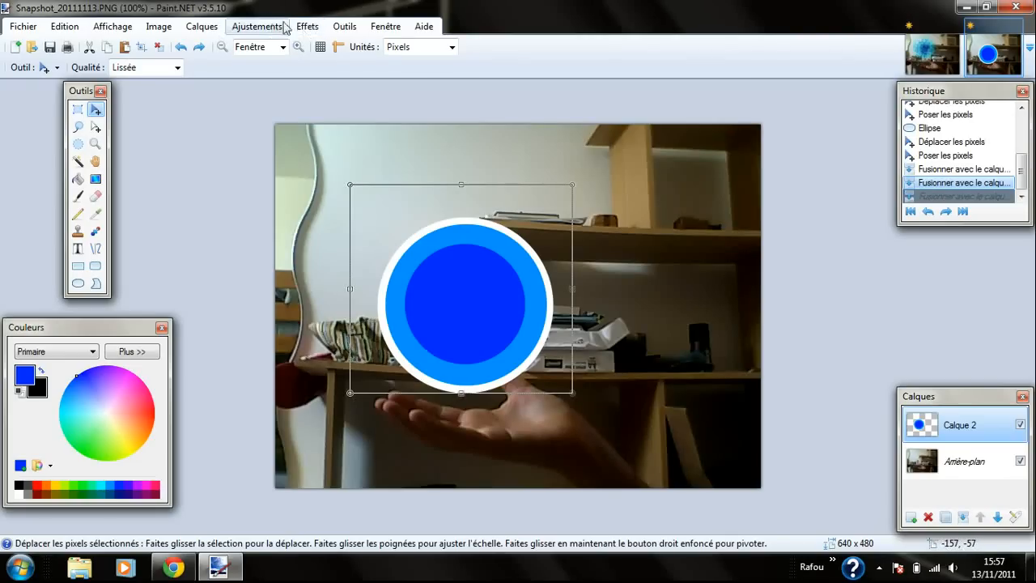
# Step: Apply a Gaussian blur (Flou gaussien) with a Rayon of 18 to the merged circles on Calque 2
pyautogui.click(309, 27)
pyautogui.moveTo(380, 199)
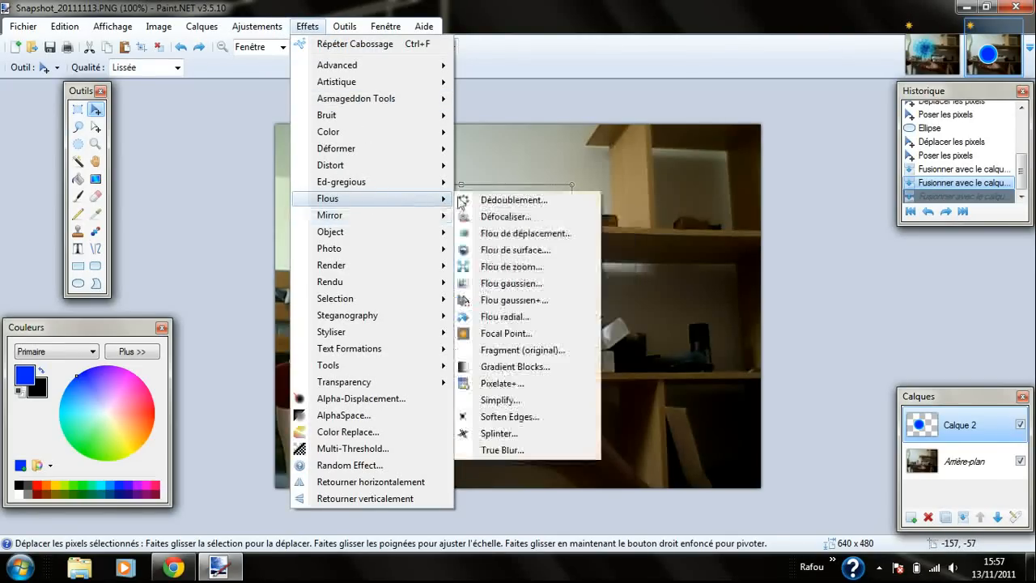
pyautogui.click(524, 288)
pyautogui.moveTo(537, 234); pyautogui.dragTo(676, 169)
pyautogui.moveTo(543, 206)
pyautogui.mouseDown()
pyautogui.moveTo(571, 207)
pyautogui.moveTo(562, 212)
pyautogui.mouseUp()
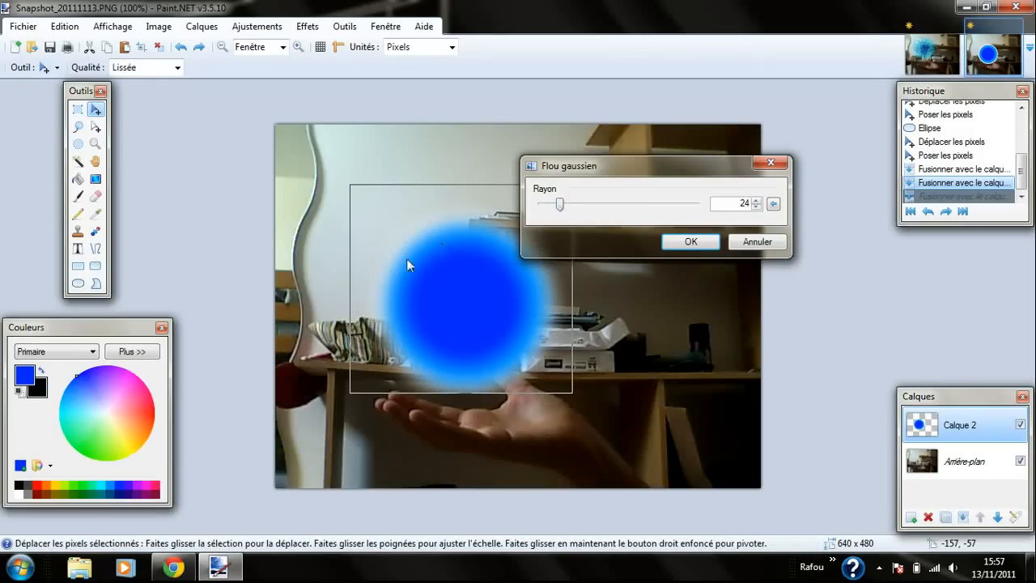
pyautogui.click(753, 207)
pyautogui.click(753, 207)
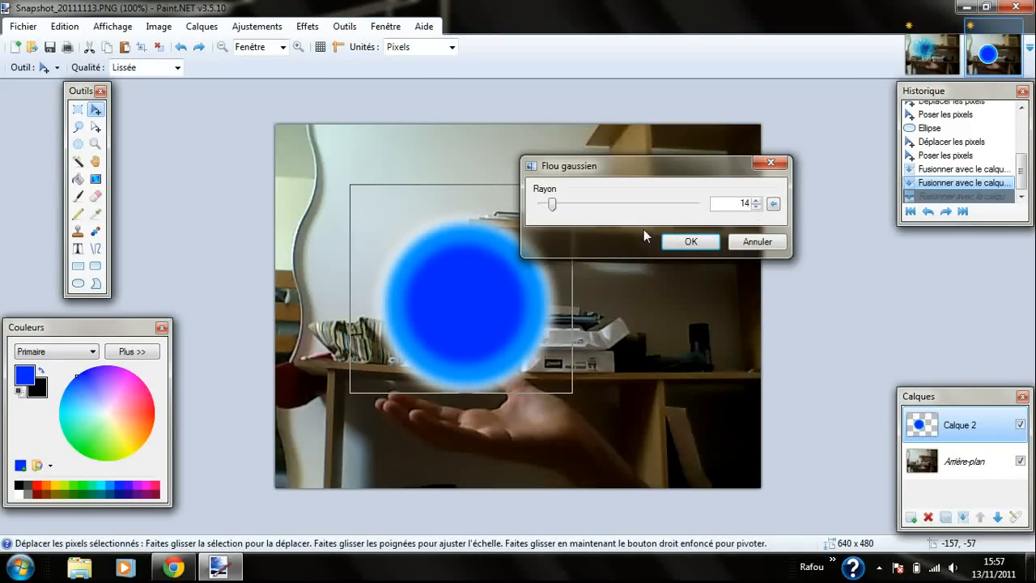
pyautogui.click(756, 200)
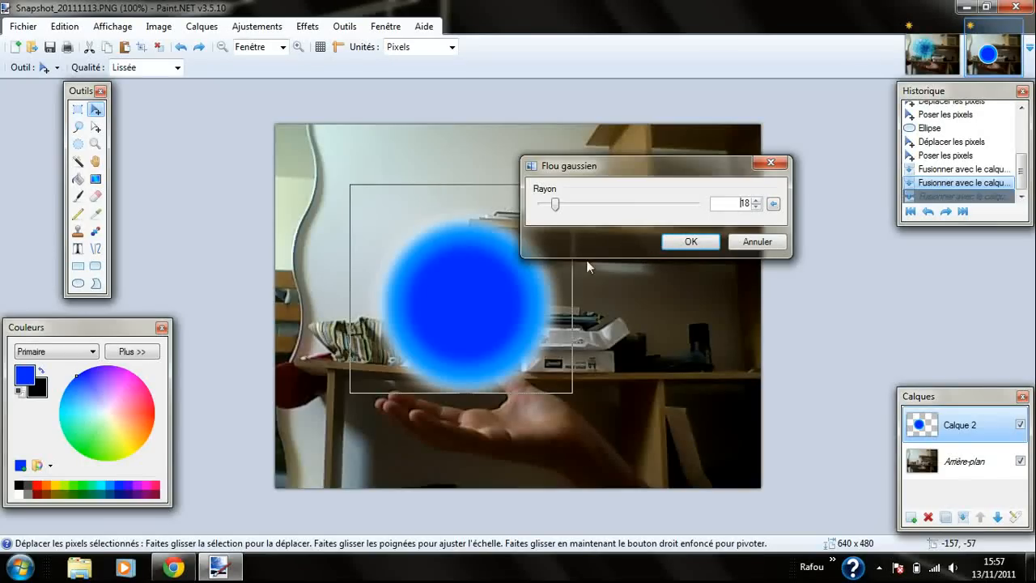
pyautogui.click(701, 244)
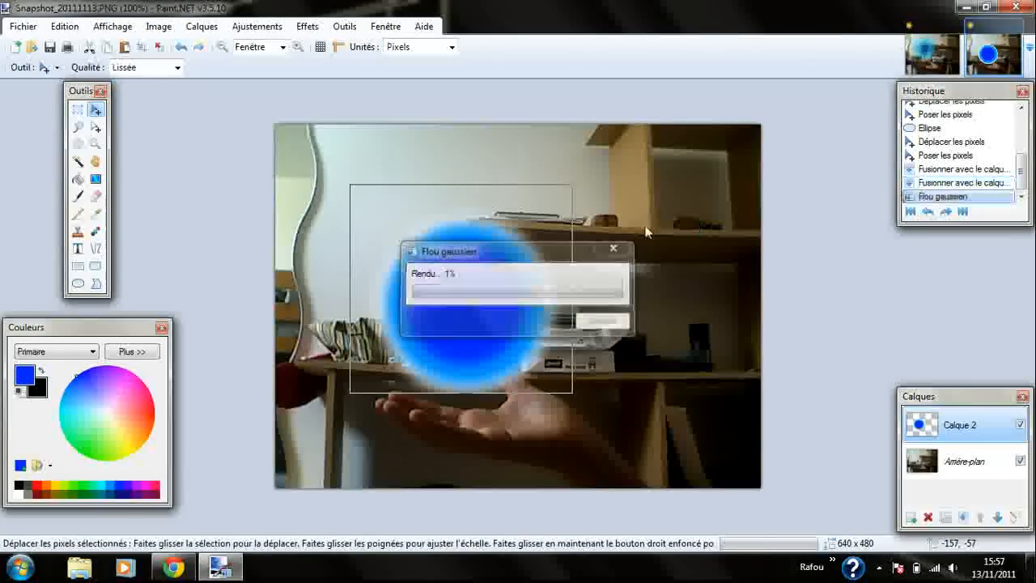
pyautogui.click(344, 26)
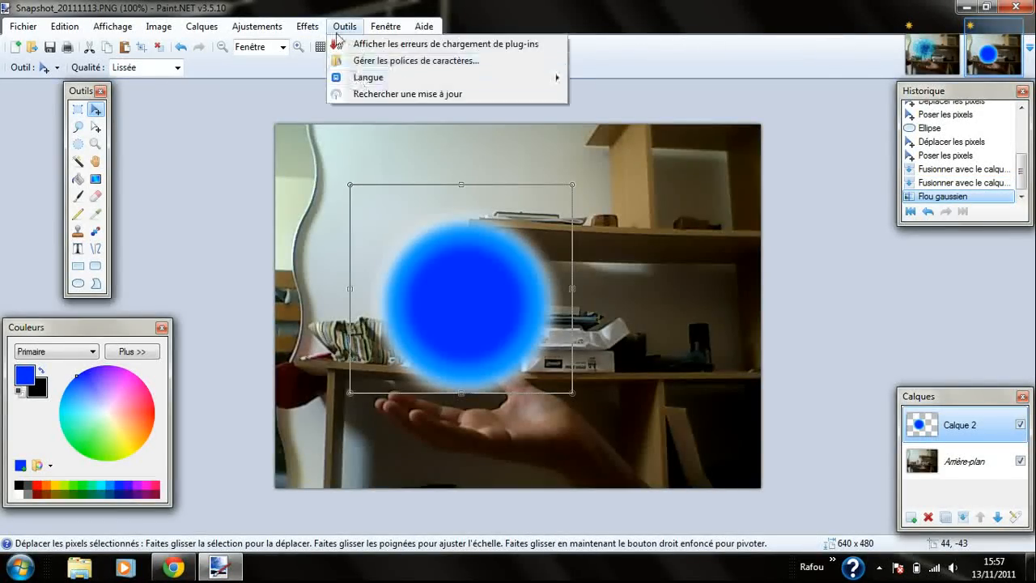
pyautogui.moveTo(309, 26)
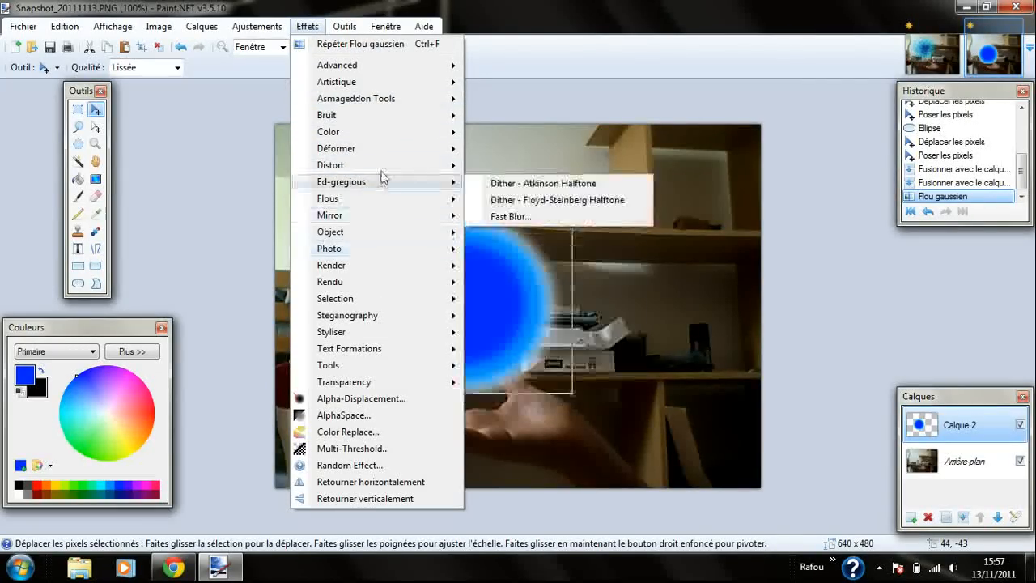
pyautogui.moveTo(392, 151)
pyautogui.click(515, 168)
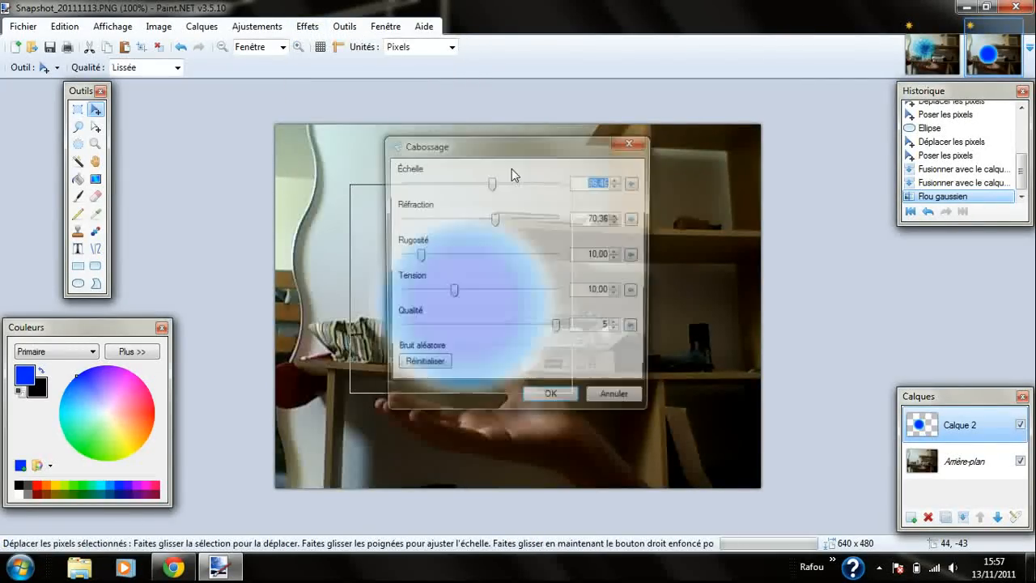
pyautogui.moveTo(531, 136); pyautogui.dragTo(743, 128)
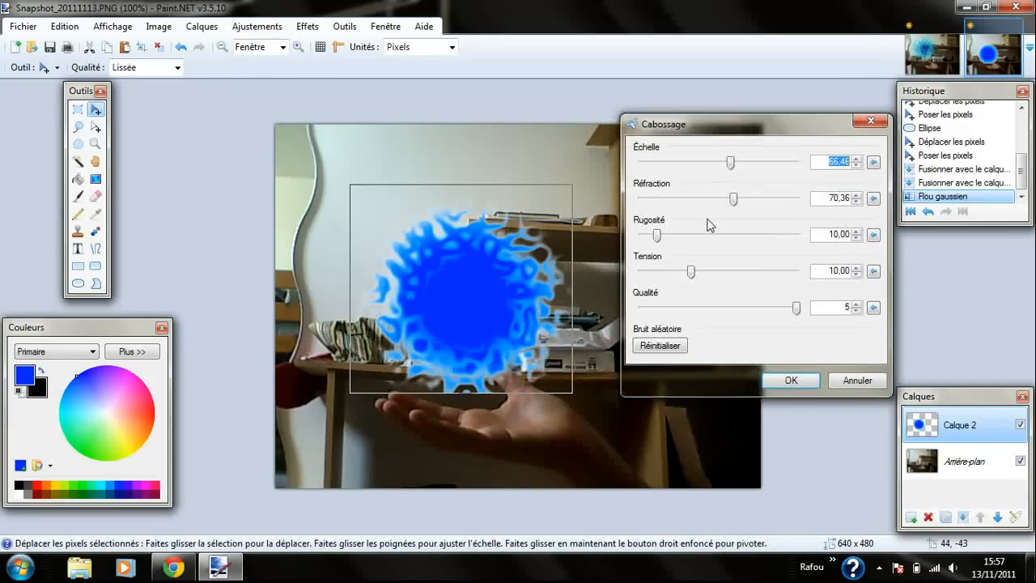
pyautogui.click(854, 379)
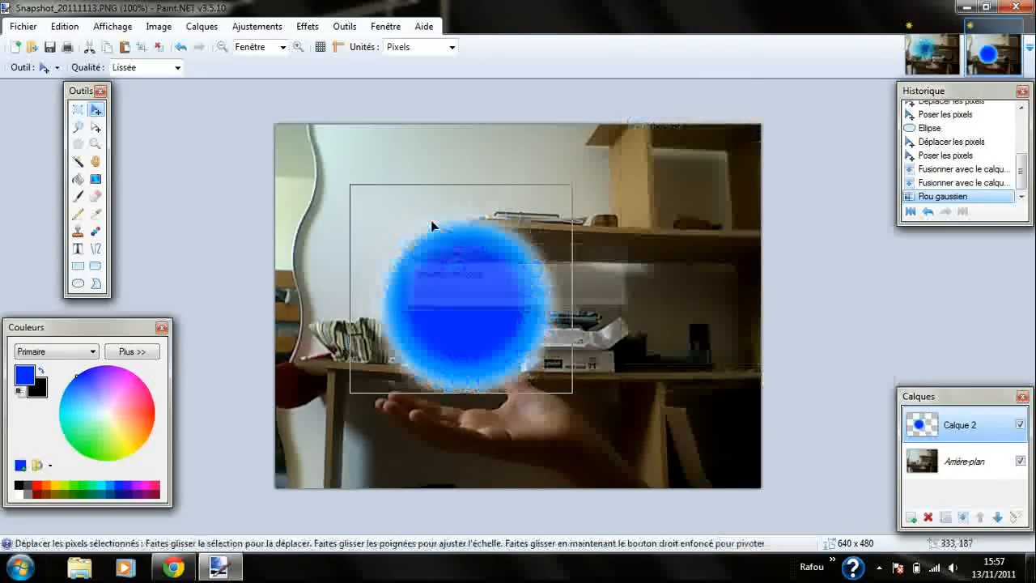
# Step: Clear the rectangular selection around the blurred blue ball
pyautogui.click(79, 110)
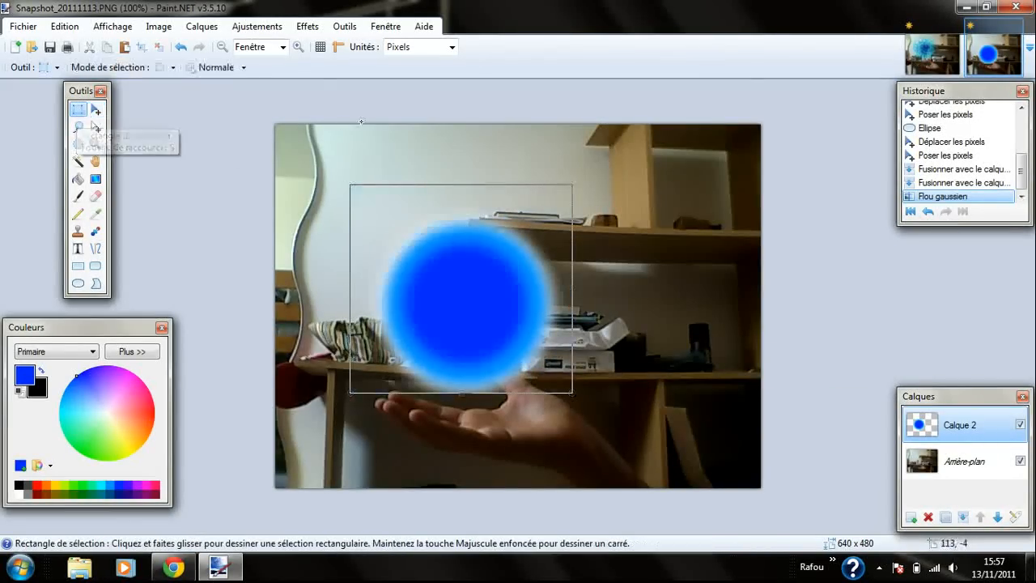
pyautogui.click(369, 126)
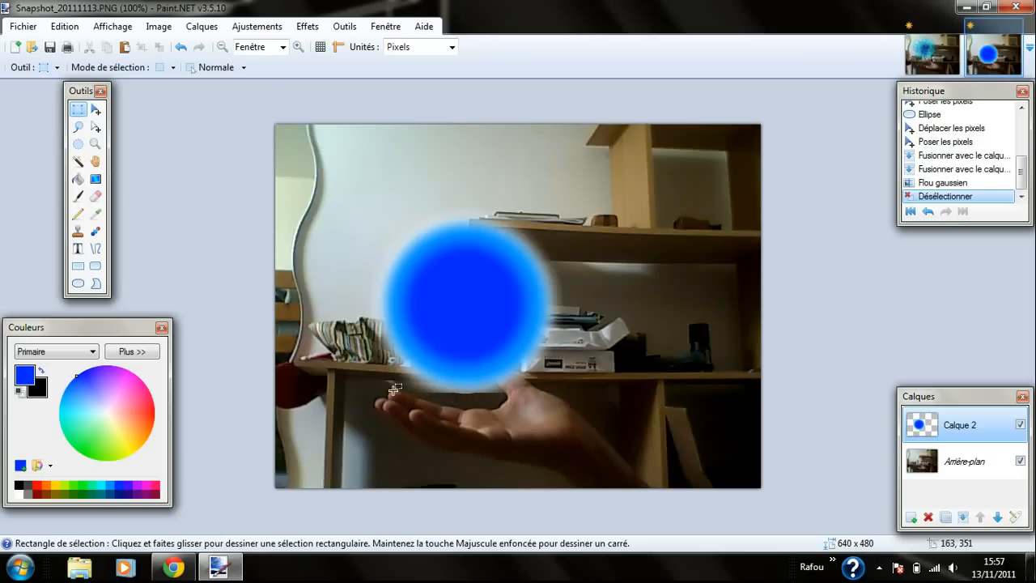
# Step: Undo the Gaussian blur and reapply it to the merged circles on Calque 2 with the rectangular selection cleared
pyautogui.hotkey('ctrl', 'z')
pyautogui.hotkey('ctrl', 'z')
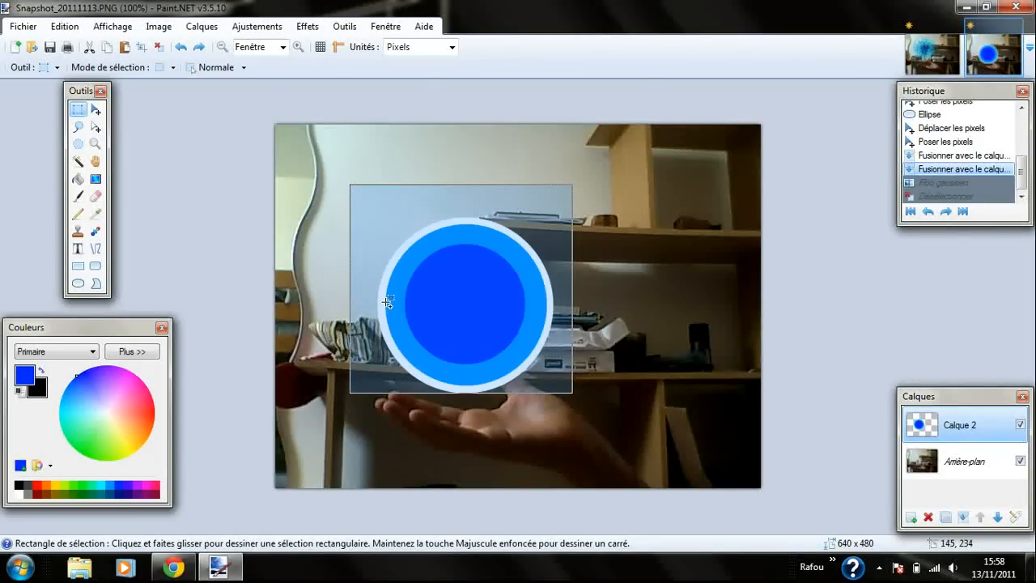
pyautogui.click(314, 170)
pyautogui.click(308, 26)
pyautogui.click(340, 43)
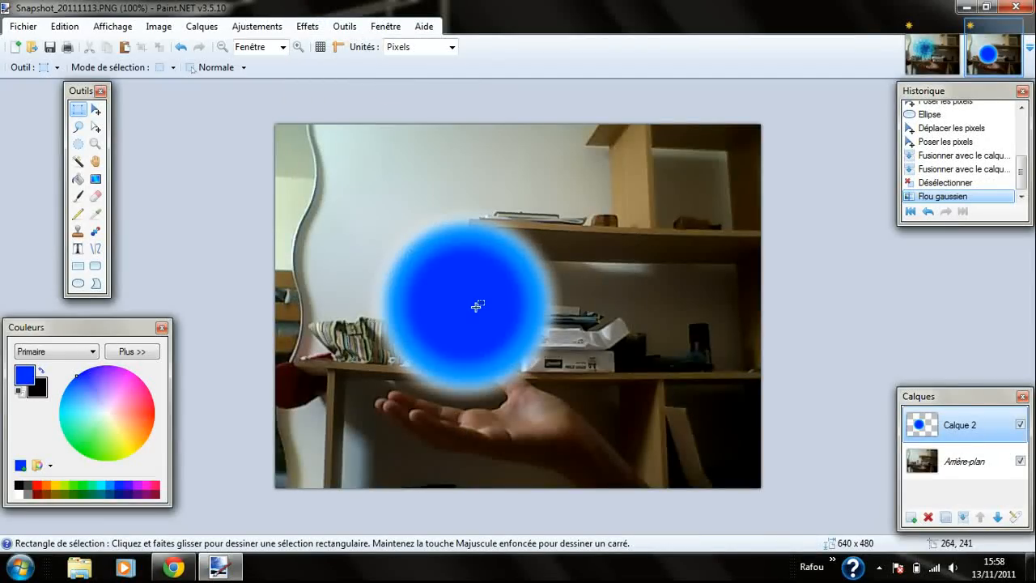
# Step: Distort the blurred blue ball with the Cabossage effect, setting Échelle to 73,34
pyautogui.click(308, 26)
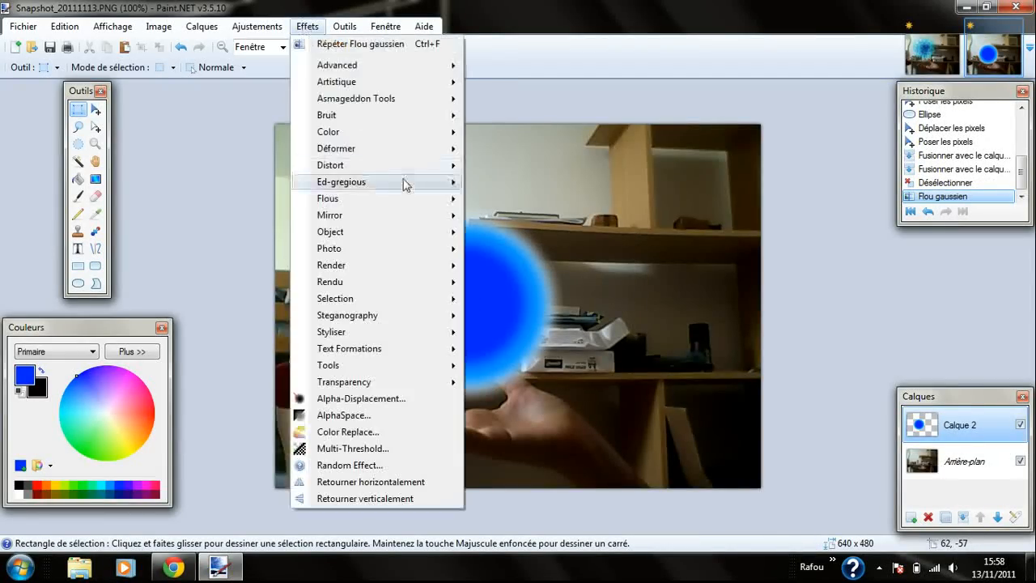
pyautogui.moveTo(376, 148)
pyautogui.click(496, 168)
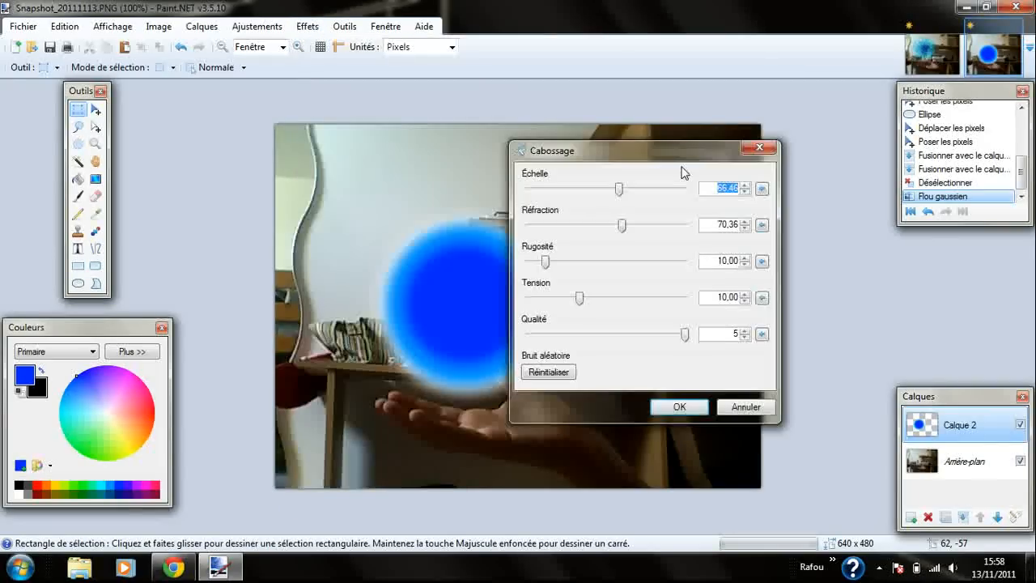
pyautogui.moveTo(746, 152); pyautogui.dragTo(711, 132)
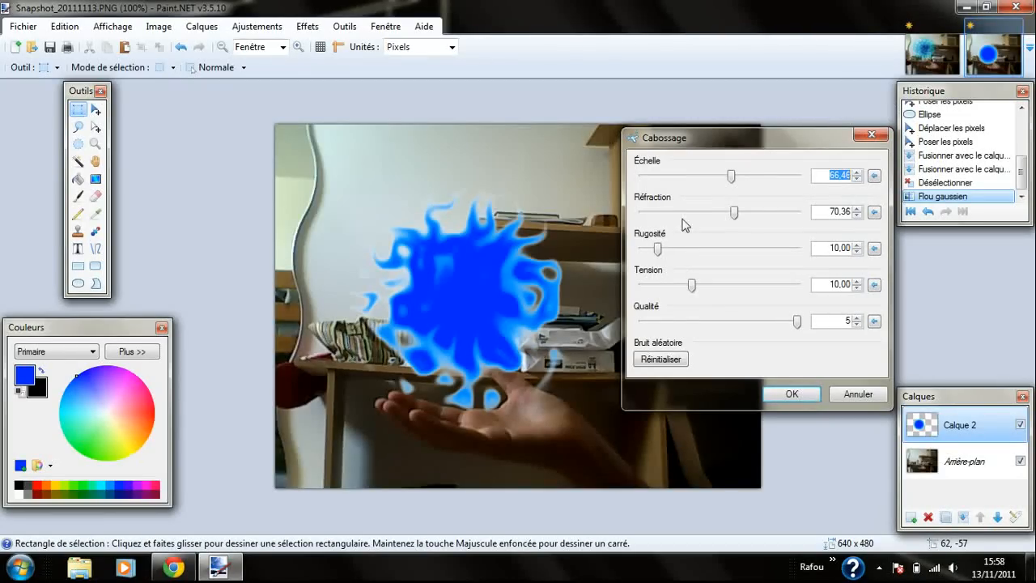
pyautogui.moveTo(761, 183); pyautogui.dragTo(740, 184)
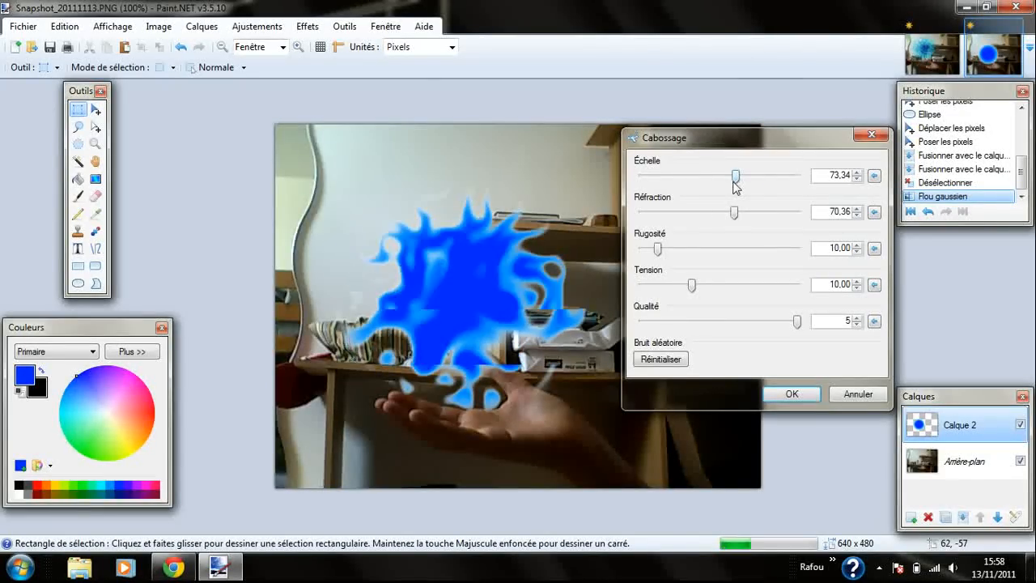
pyautogui.click(804, 396)
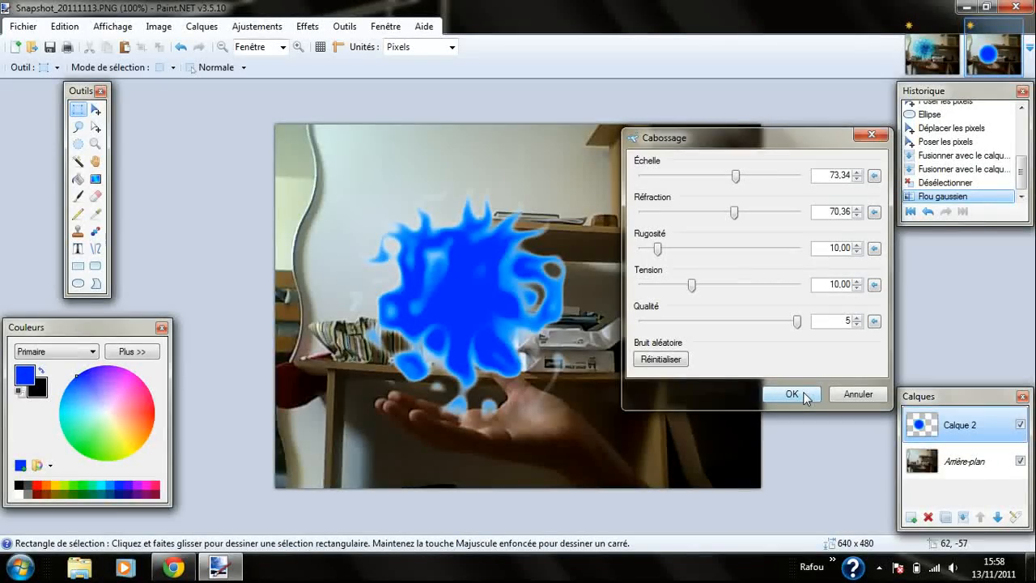
# Step: Apply the Eclat effect to the distorted ball with Rayon 20 and a slightly higher Luminosité, and merge Calque 2 into the photo background
pyautogui.click(308, 29)
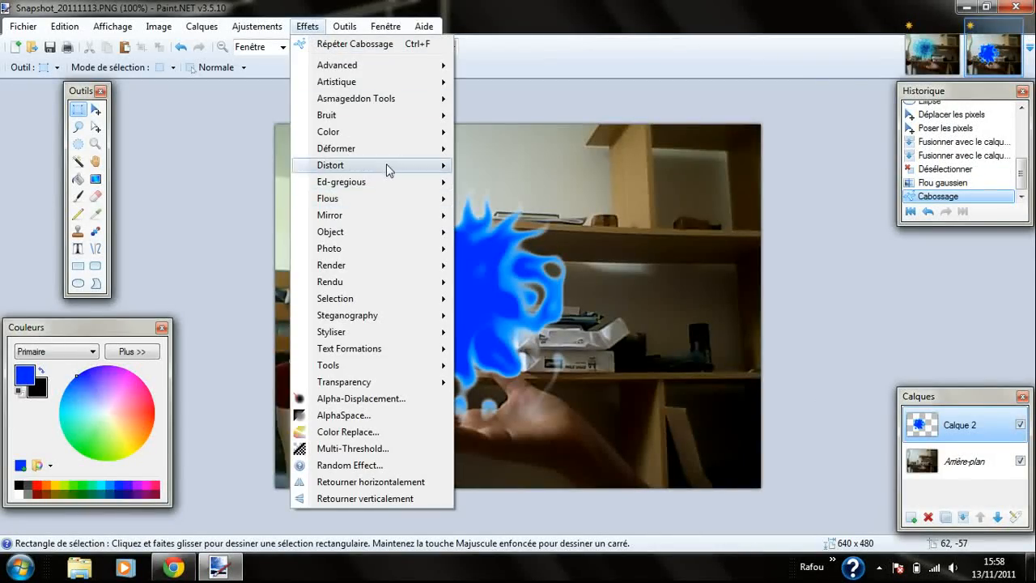
pyautogui.moveTo(381, 249)
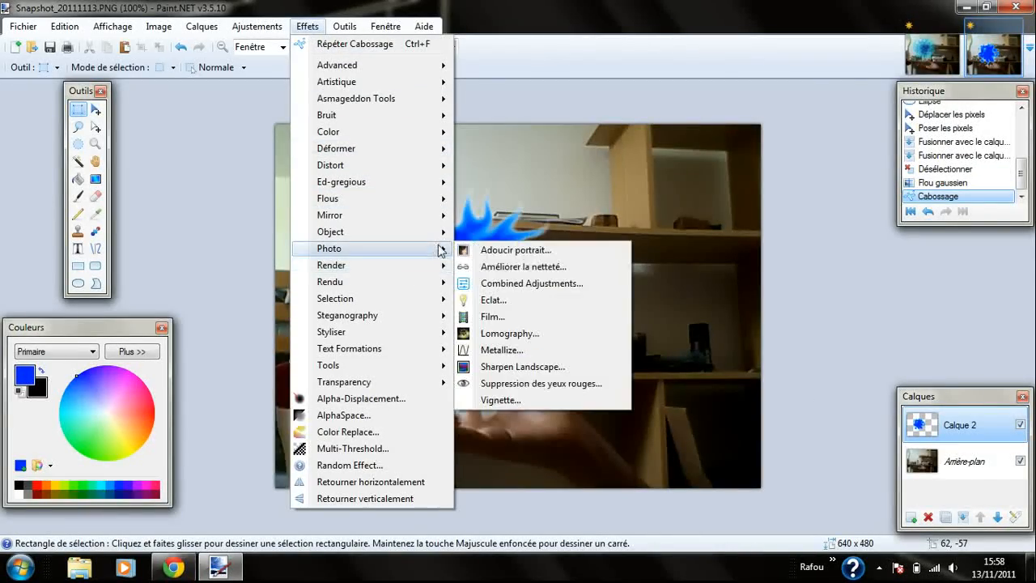
pyautogui.click(515, 301)
pyautogui.moveTo(432, 201); pyautogui.dragTo(681, 112)
pyautogui.moveTo(696, 158); pyautogui.dragTo(841, 156)
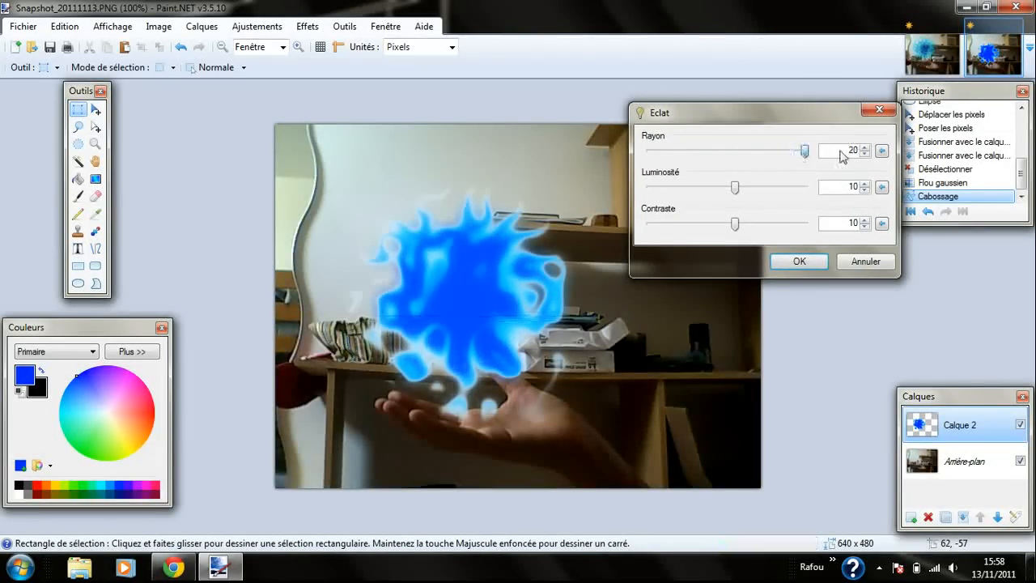
pyautogui.moveTo(737, 191); pyautogui.dragTo(755, 192)
pyautogui.click(821, 258)
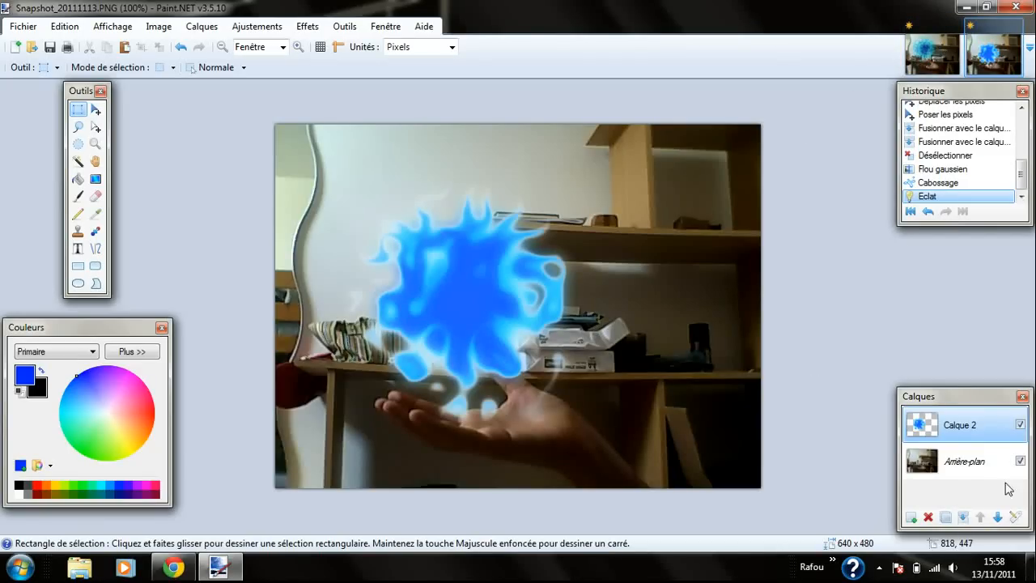
pyautogui.click(963, 518)
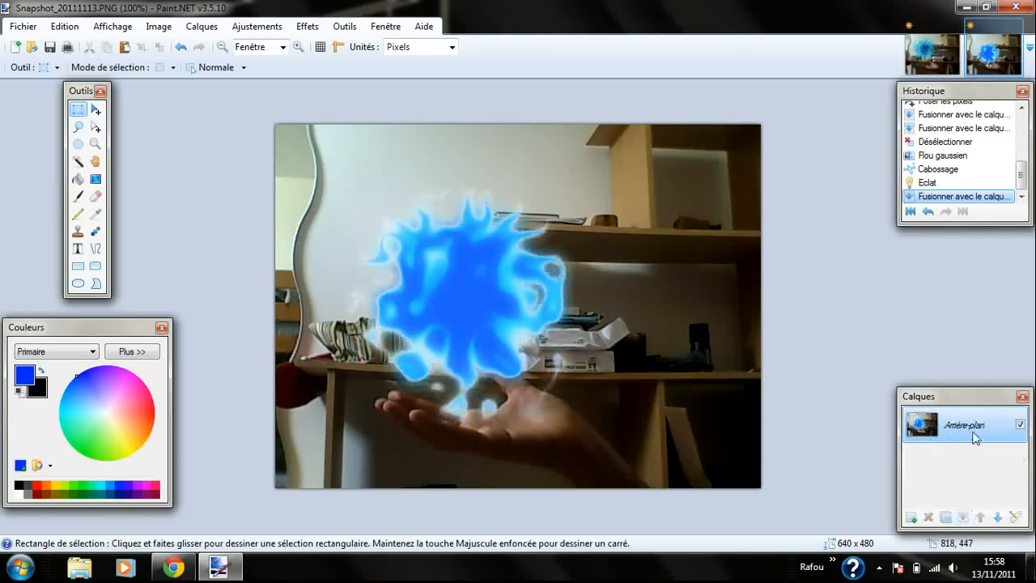
# Step: Compare the first and second energy ball versions by switching between the two open images
pyautogui.click(922, 66)
pyautogui.click(983, 61)
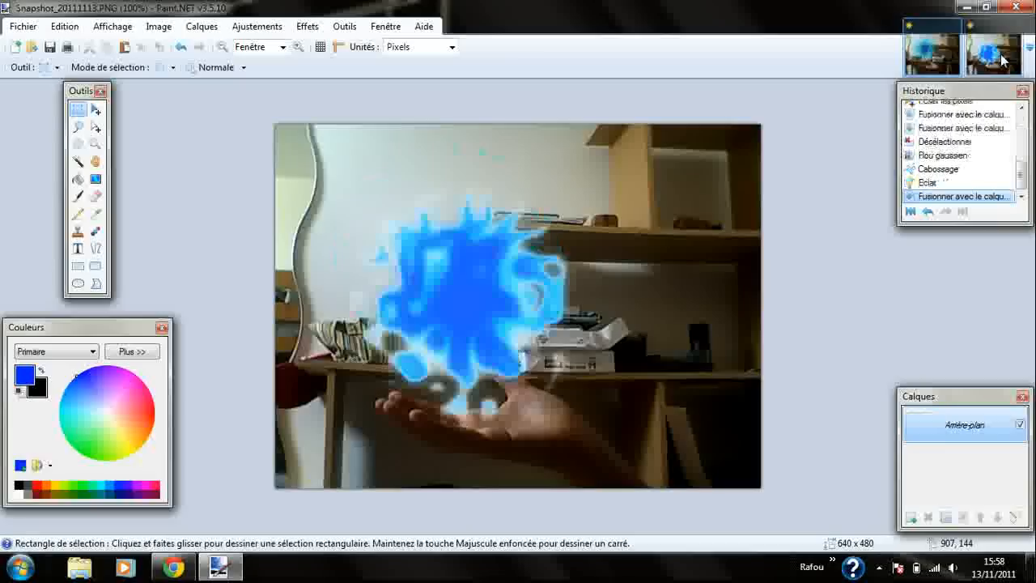
pyautogui.click(958, 68)
pyautogui.click(981, 63)
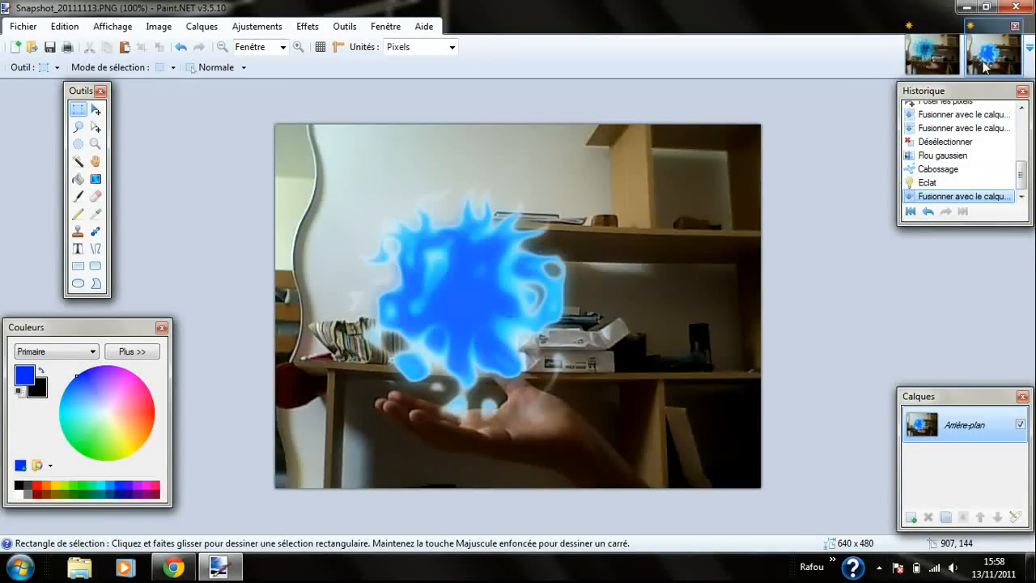
pyautogui.click(943, 55)
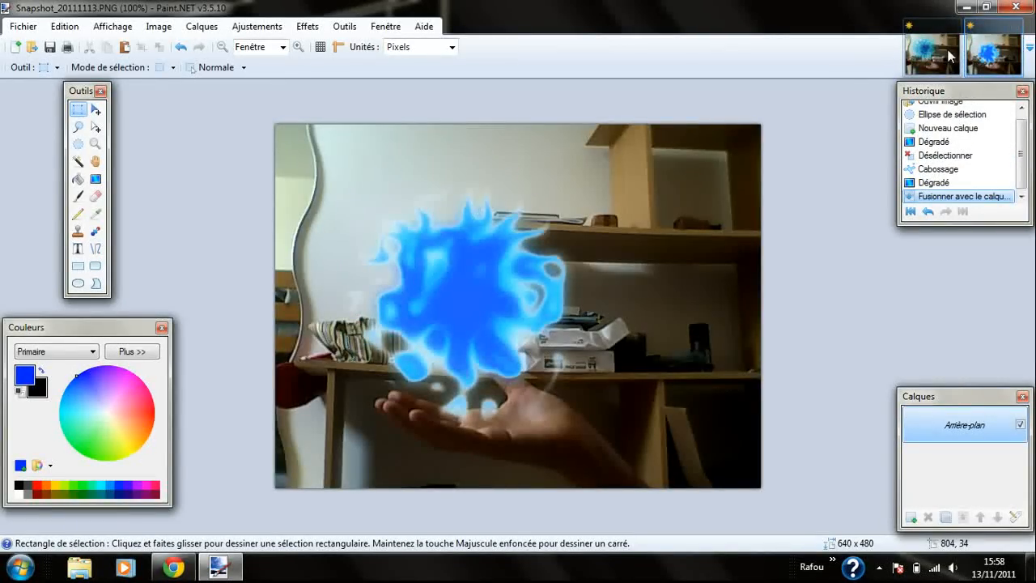
pyautogui.click(953, 27)
pyautogui.click(953, 27)
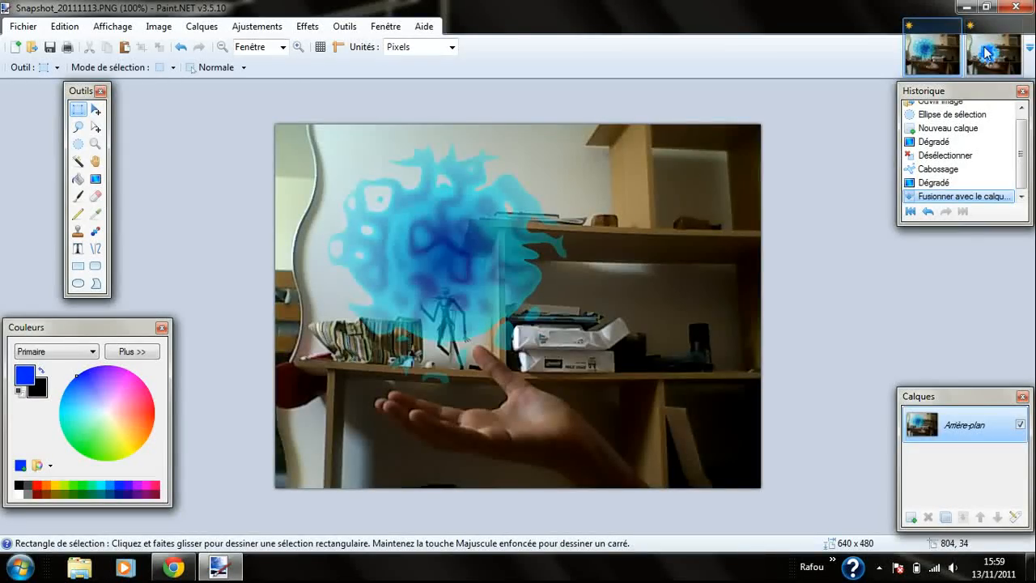
pyautogui.click(953, 28)
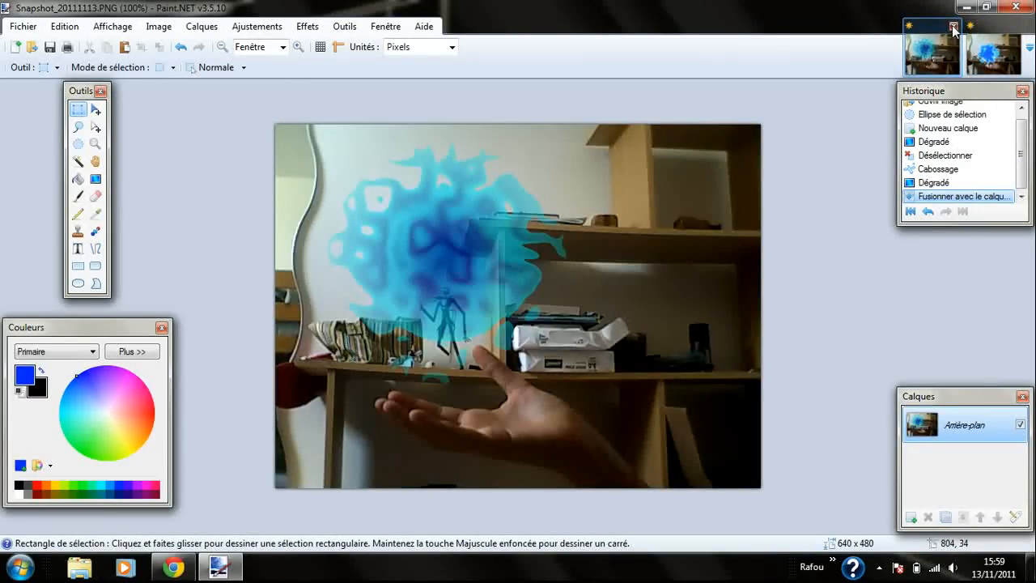
pyautogui.click(954, 28)
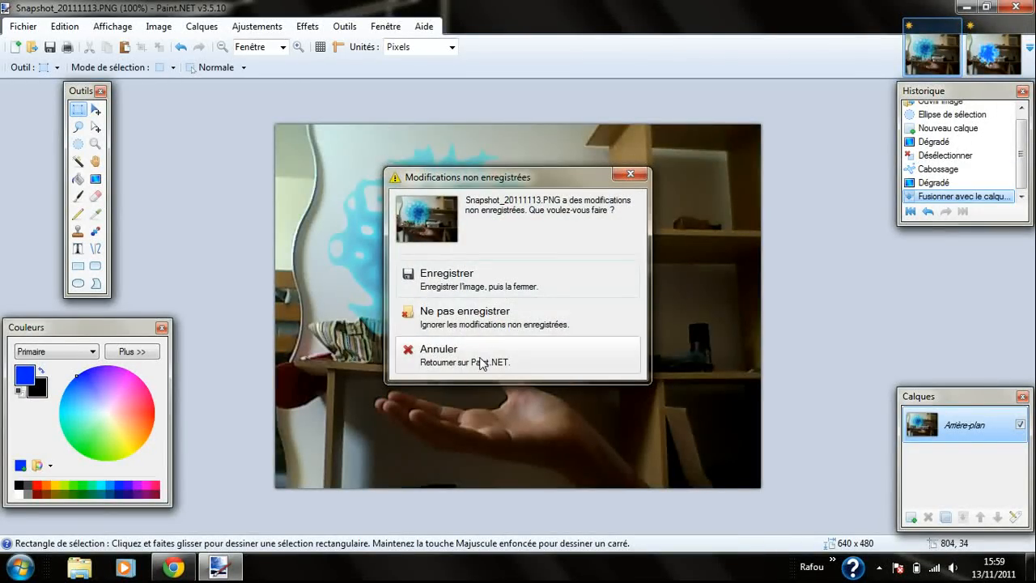
pyautogui.click(417, 352)
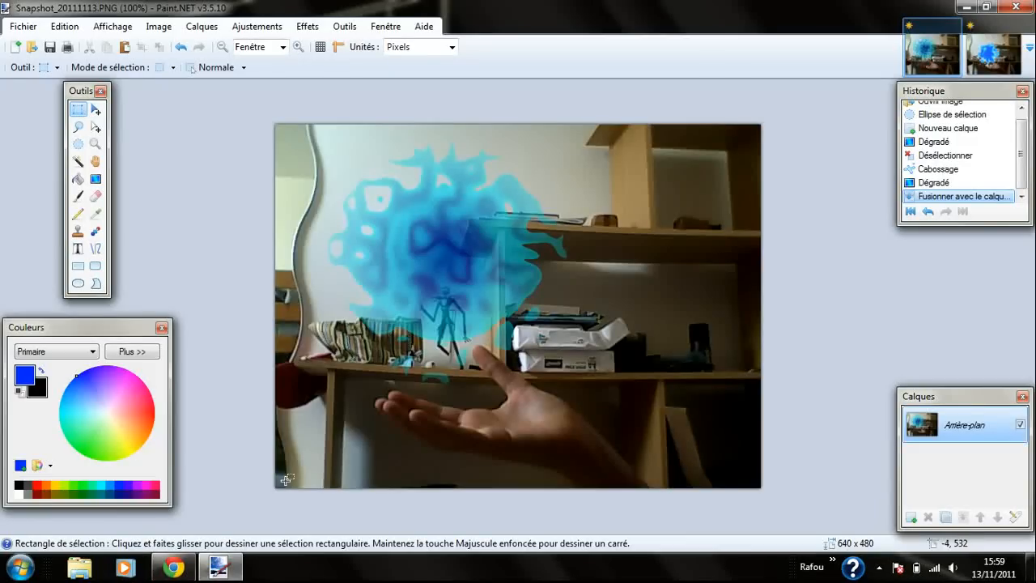
# Step: Reset the primary and secondary colours to the default black and white
pyautogui.click(18, 392)
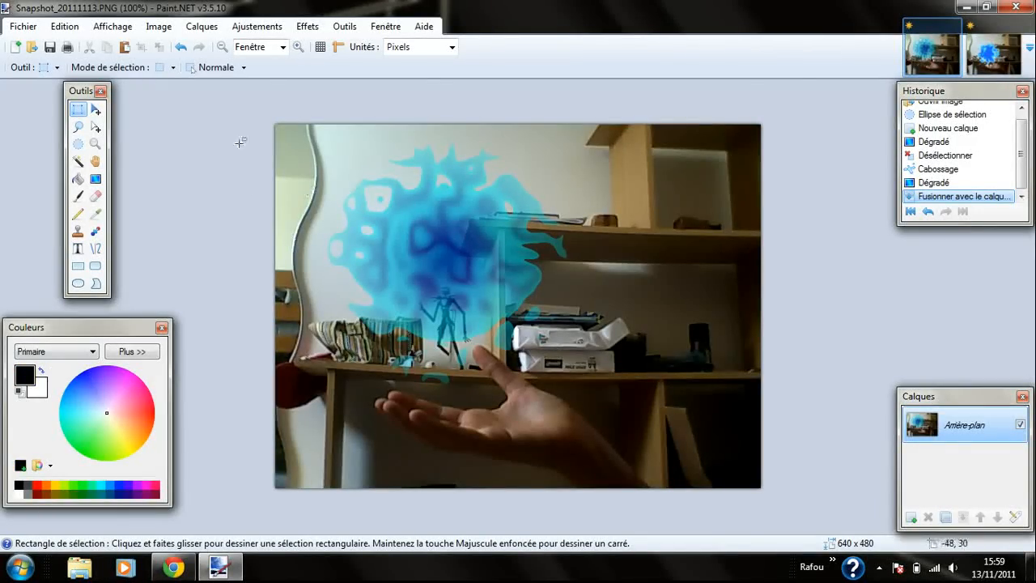
pyautogui.moveTo(266, 114); pyautogui.dragTo(238, 108)
pyautogui.moveTo(315, 104); pyautogui.dragTo(770, 482)
pyautogui.click(789, 360)
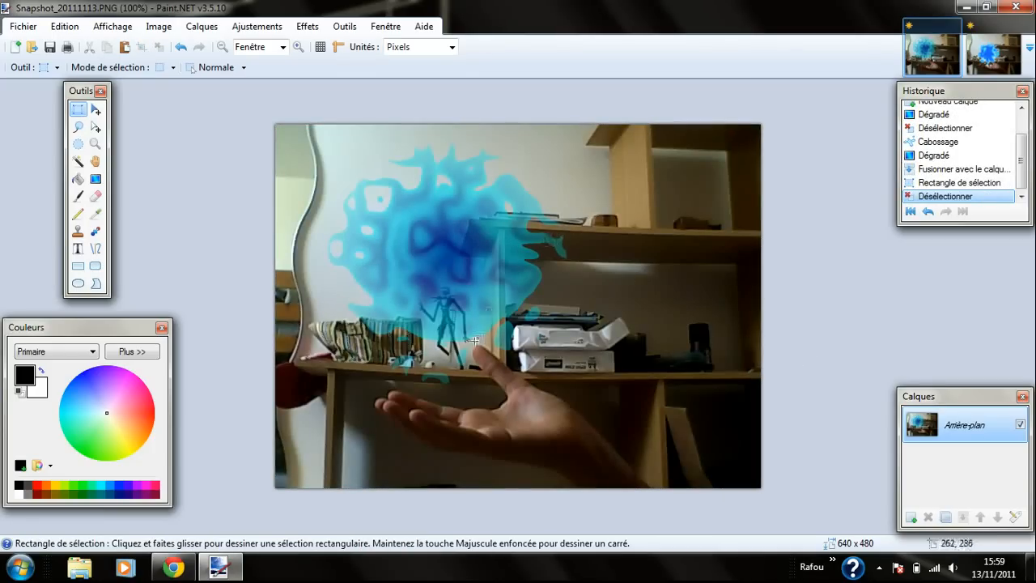